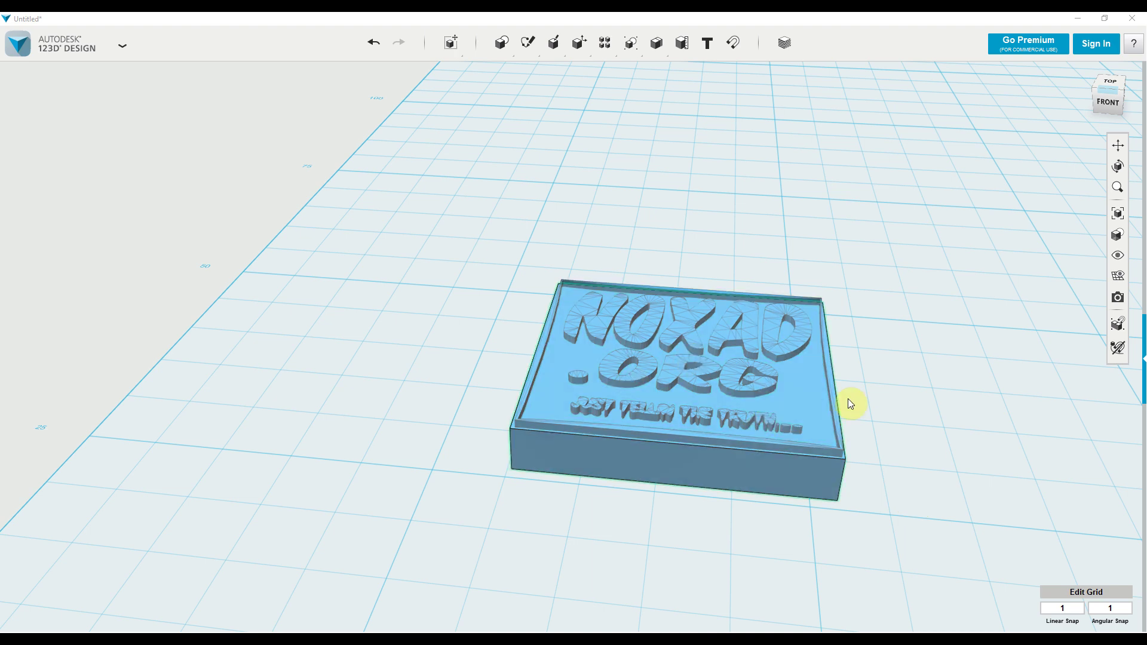
Step: Select the top plate of the finished NOXAD.ORG plaque to inspect it
{"action": "left_click", "coordinate": [816, 427]}
Step: From a near-front view, select the inner plate and the base, then clear the selection
{"action": "right_click_drag", "start_coordinate": [546, 462], "coordinate": [859, 543]}
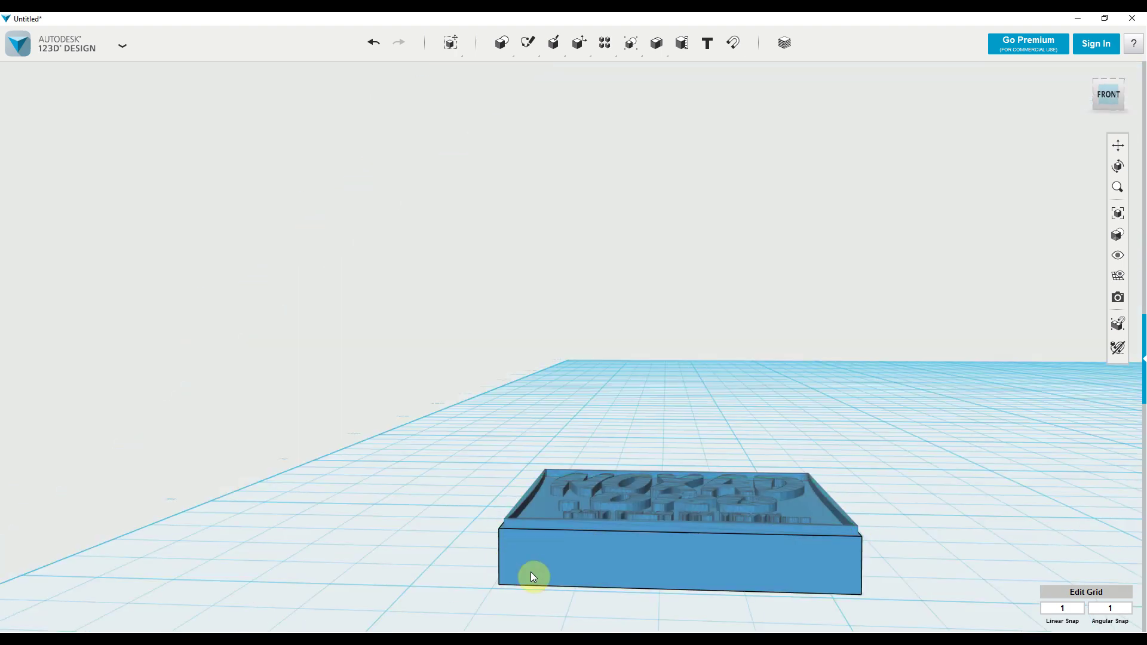
{"action": "left_click", "coordinate": [571, 559]}
{"action": "left_click", "coordinate": [721, 568]}
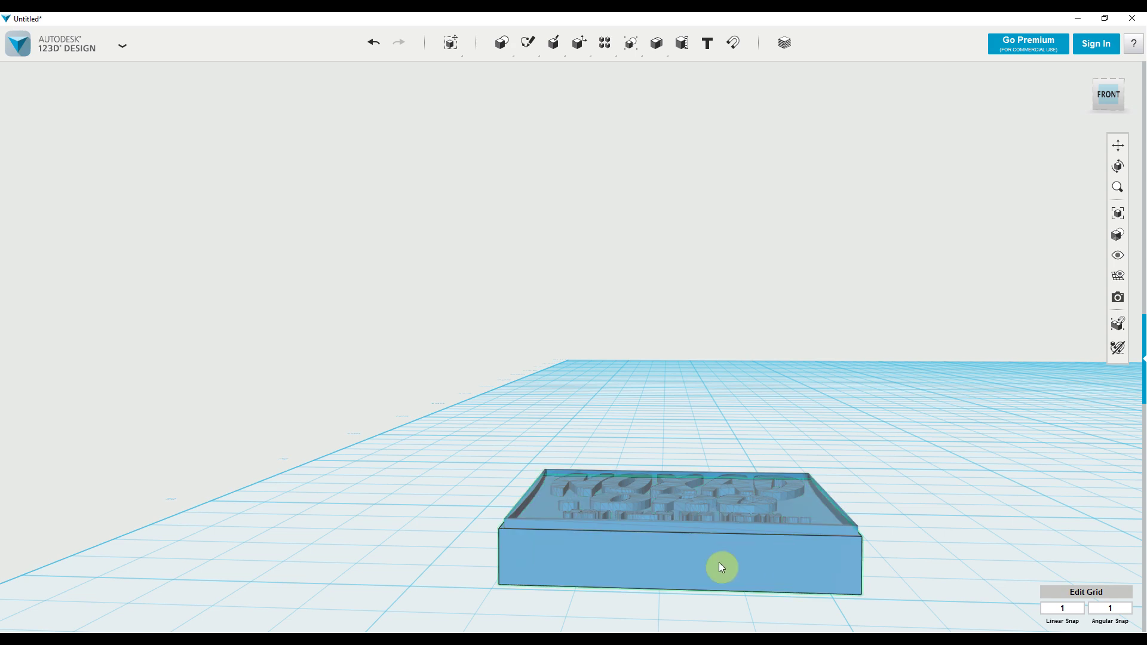
{"action": "left_click", "coordinate": [956, 545]}
{"action": "right_click_drag", "start_coordinate": [956, 545], "coordinate": [956, 575]}
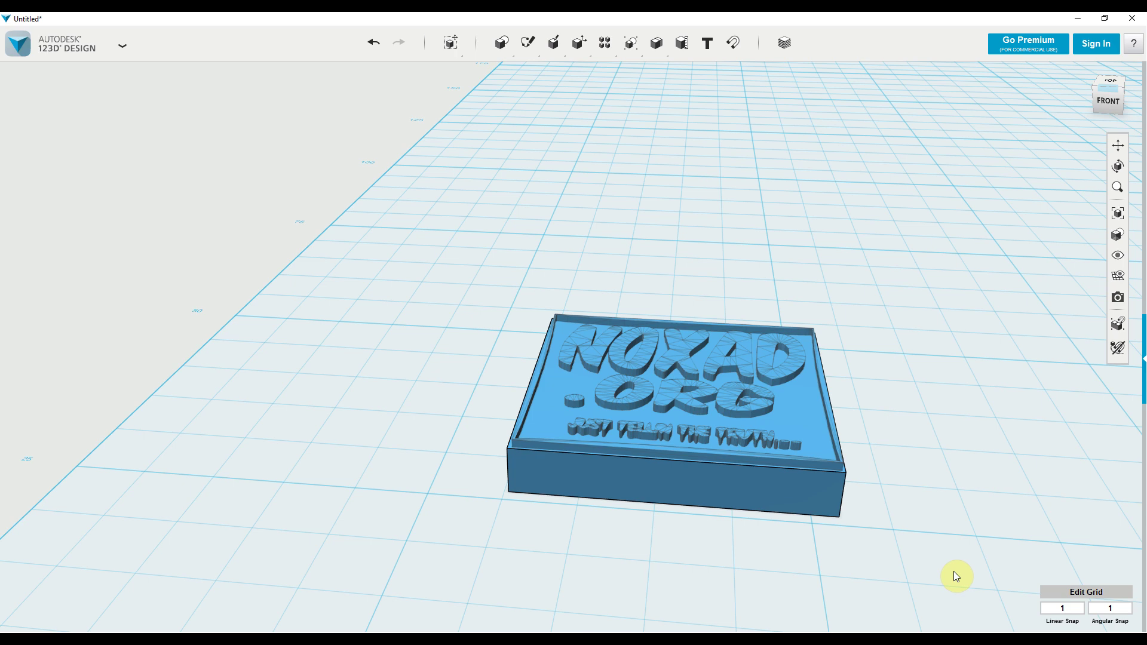
Step: Window-select the entire NOXAD.ORG model and delete it
{"action": "left_click_drag", "start_coordinate": [472, 277], "coordinate": [930, 571]}
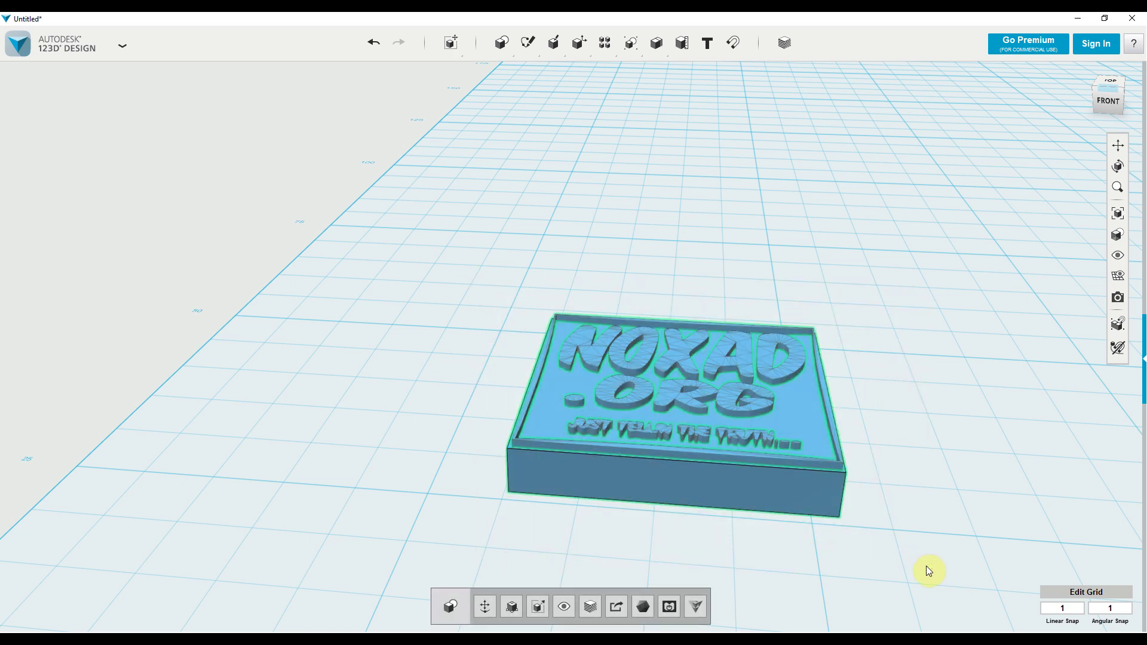
{"action": "key", "text": "Delete"}
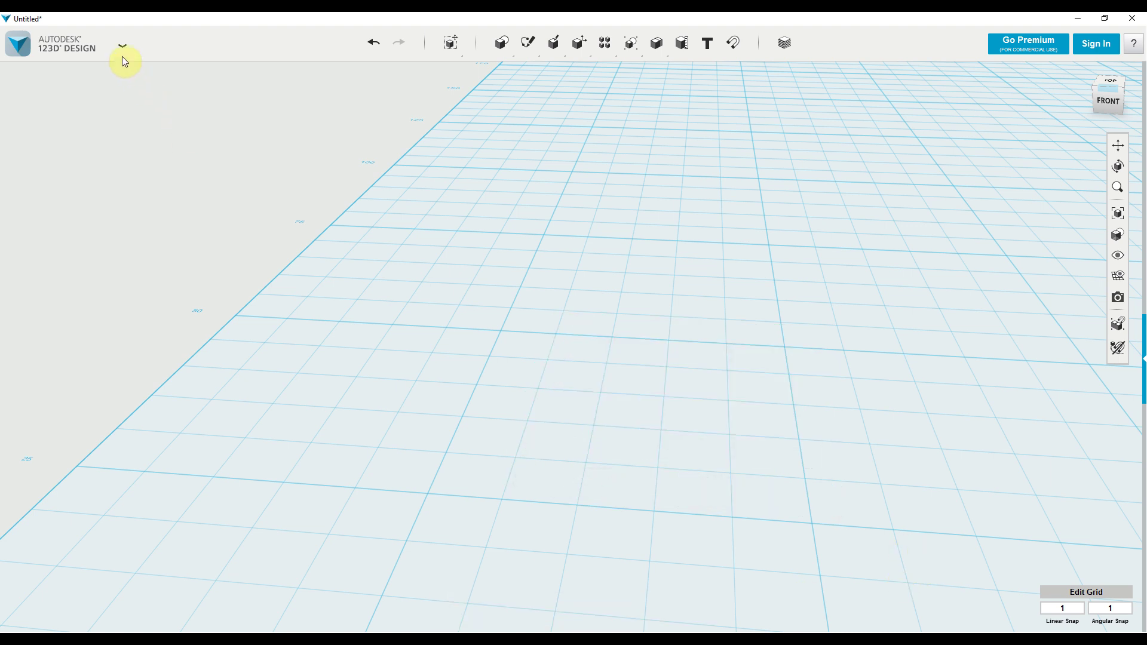
{"action": "left_click", "coordinate": [123, 46]}
Step: Discard the unsaved scene and open noxaddotorgicon.stl
{"action": "left_click", "coordinate": [82, 103]}
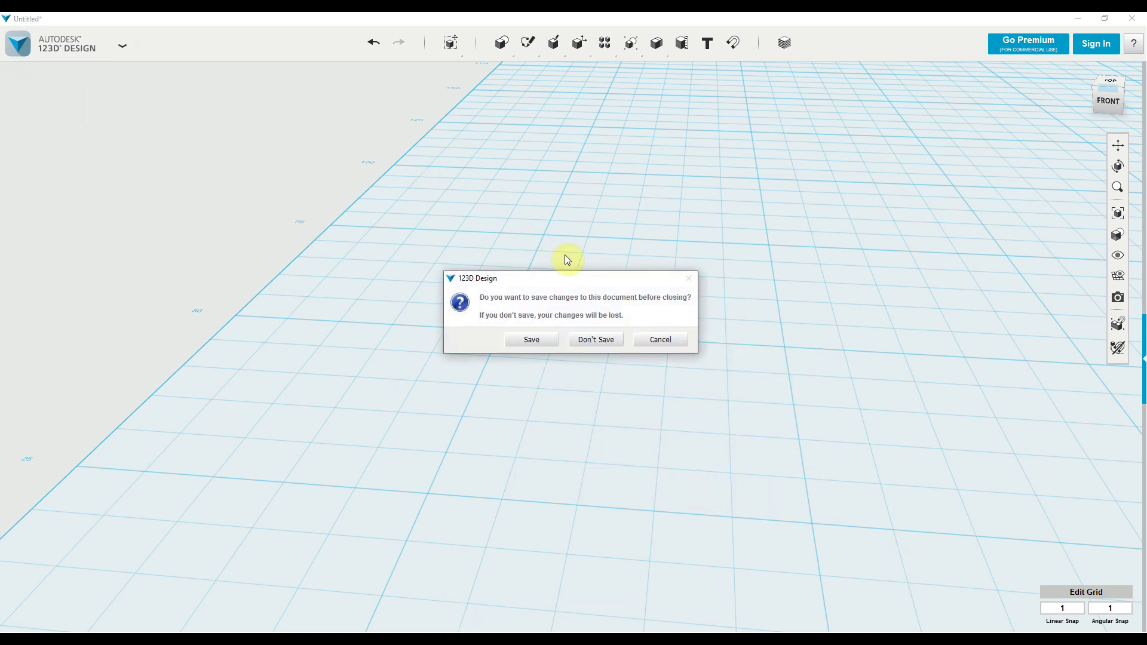
{"action": "left_click", "coordinate": [595, 339]}
{"action": "left_click", "coordinate": [617, 341]}
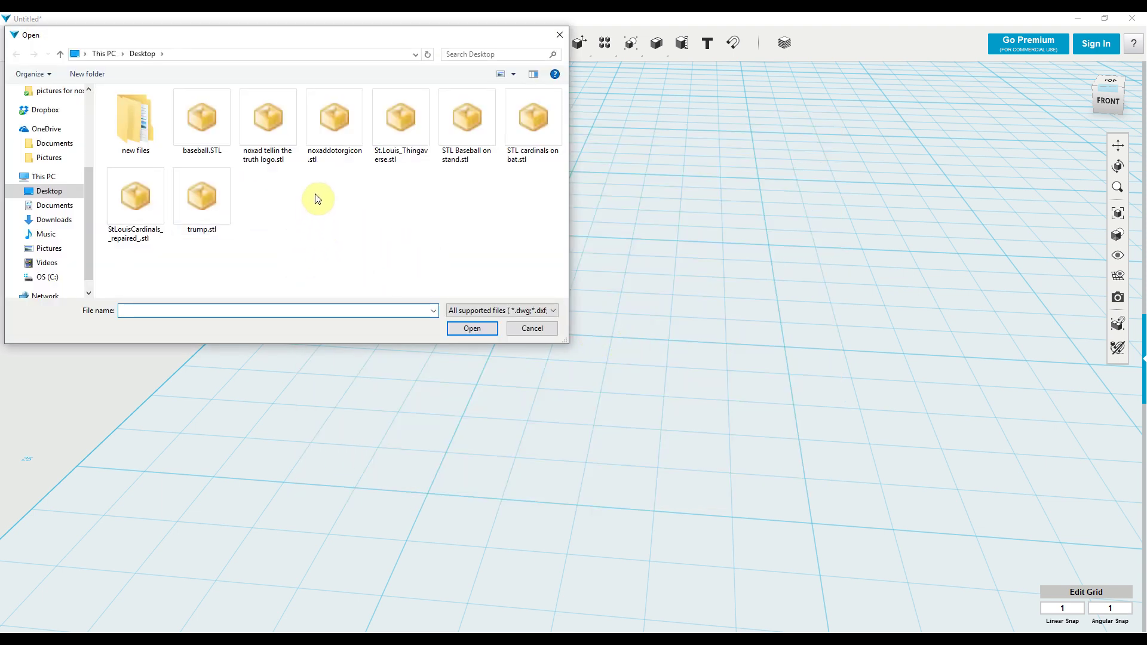
{"action": "double_click", "coordinate": [333, 152]}
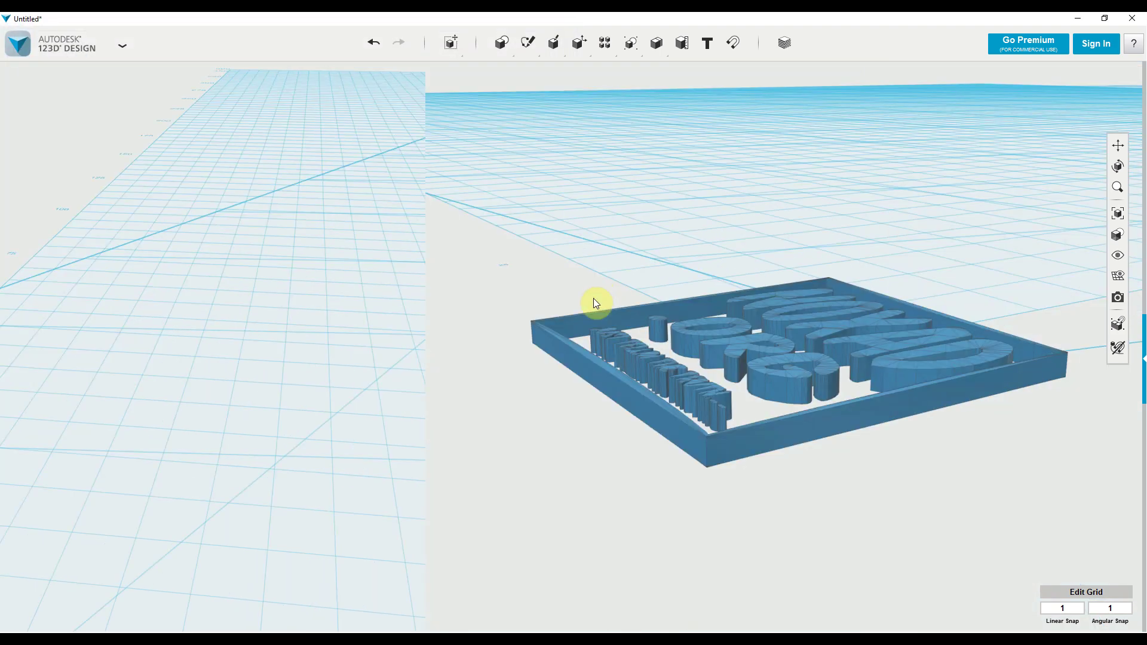
Step: Move the imported logo toward the top of the grid and recentre the view on it
{"action": "right_click_drag", "start_coordinate": [750, 315], "coordinate": [783, 300]}
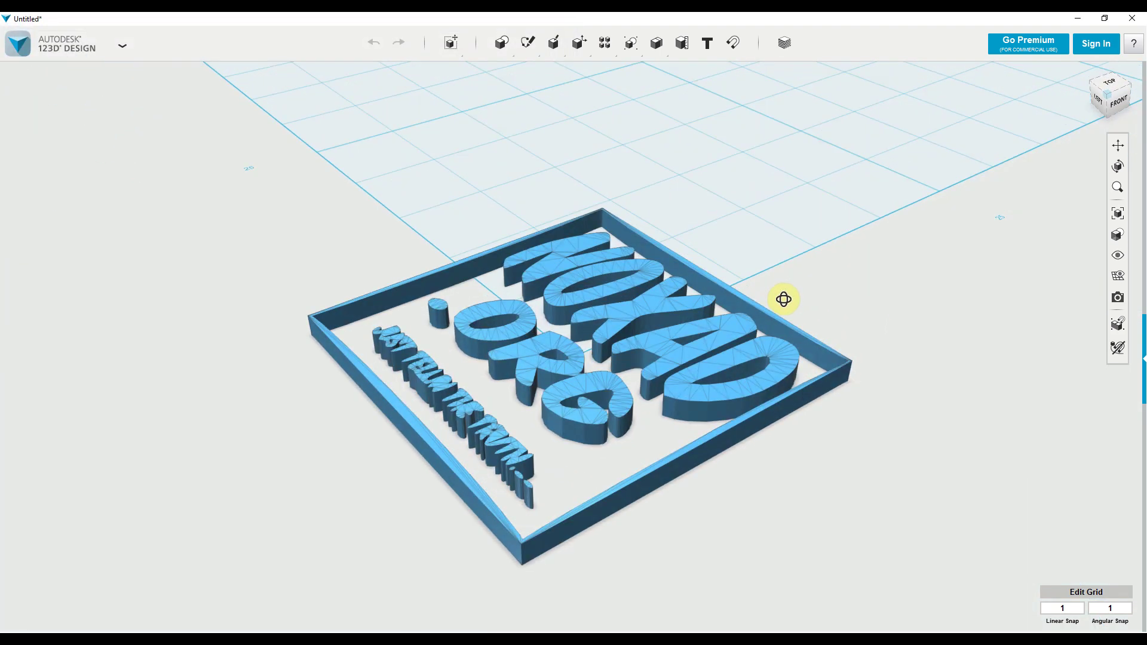
{"action": "left_click_drag", "start_coordinate": [646, 310], "coordinate": [644, 128]}
{"action": "right_click_drag", "start_coordinate": [906, 214], "coordinate": [905, 195]}
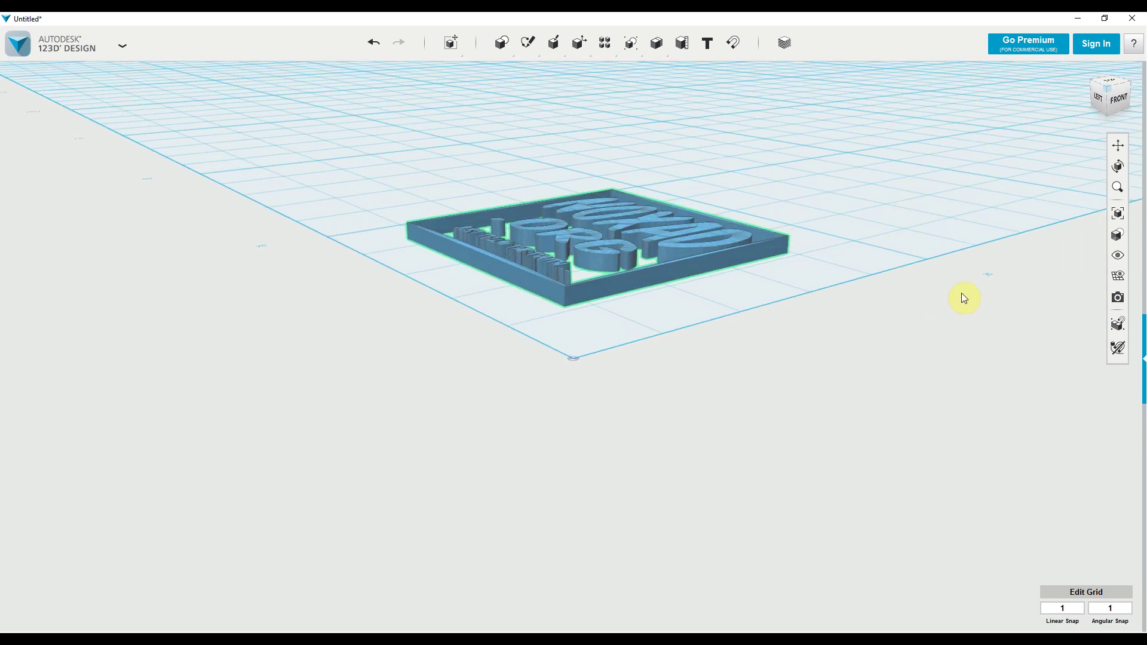
{"action": "left_click", "coordinate": [1118, 145]}
{"action": "left_click_drag", "start_coordinate": [861, 226], "coordinate": [868, 449]}
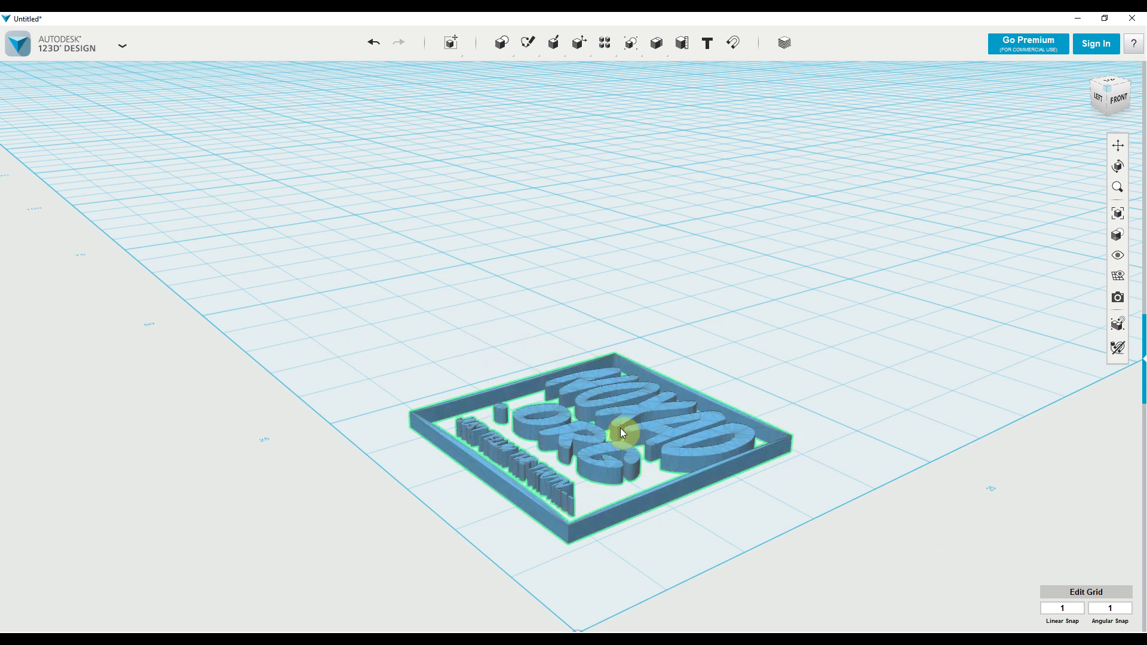
{"action": "left_click_drag", "start_coordinate": [625, 414], "coordinate": [676, 326]}
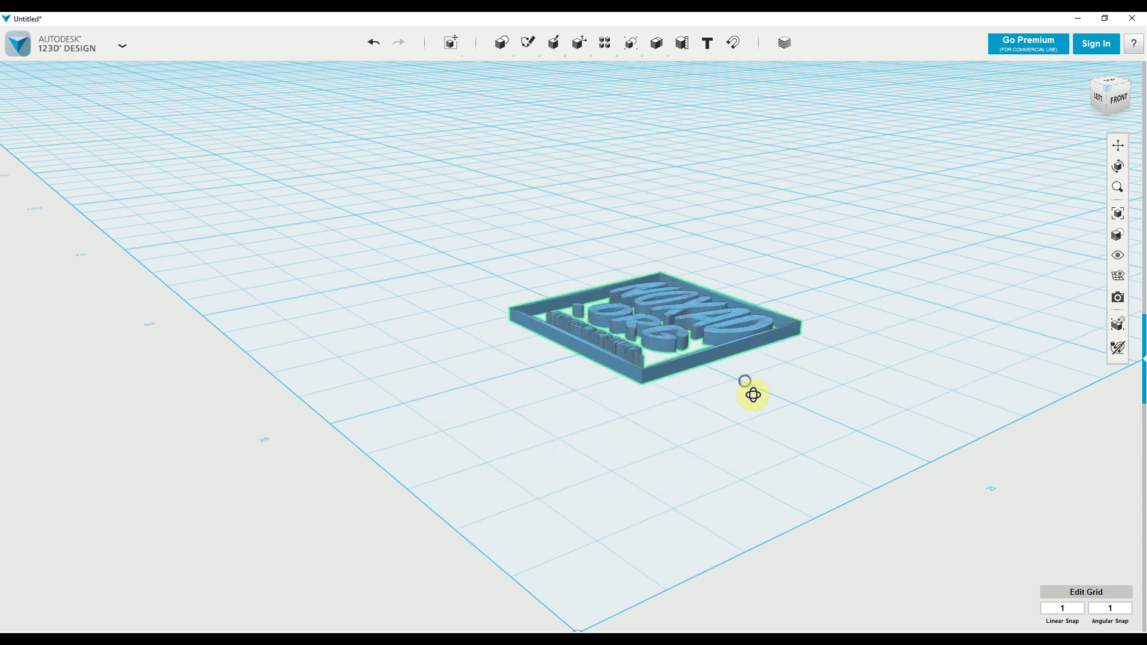
{"action": "right_click_drag", "start_coordinate": [750, 389], "coordinate": [1051, 160]}
{"action": "left_click", "coordinate": [1116, 145]}
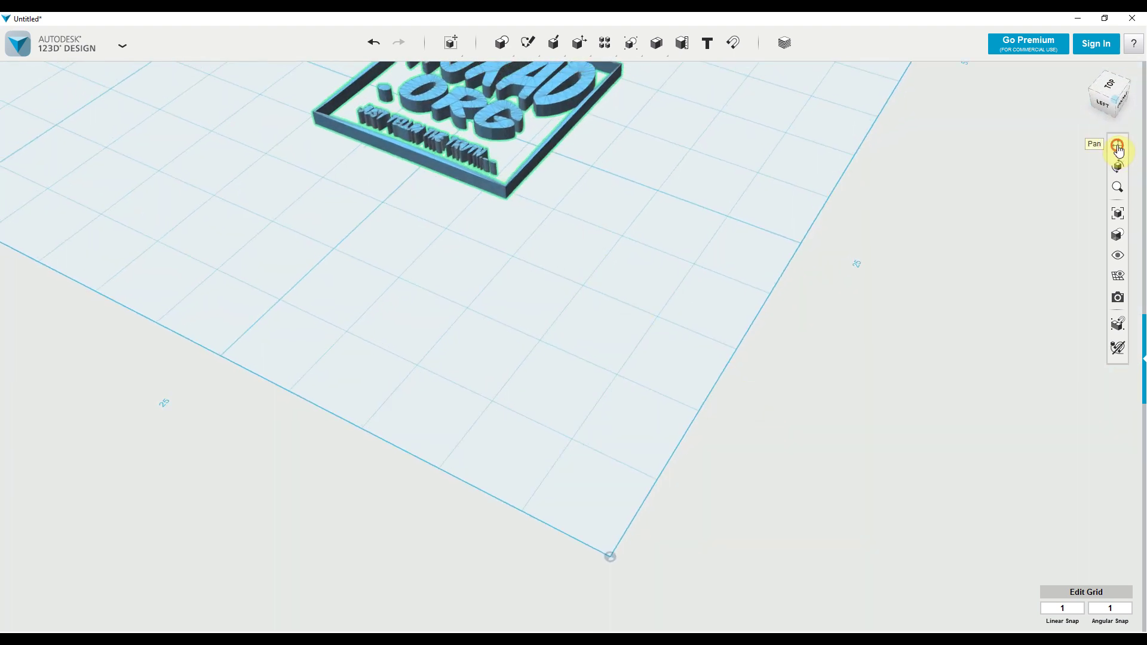
{"action": "left_click_drag", "start_coordinate": [637, 207], "coordinate": [842, 457]}
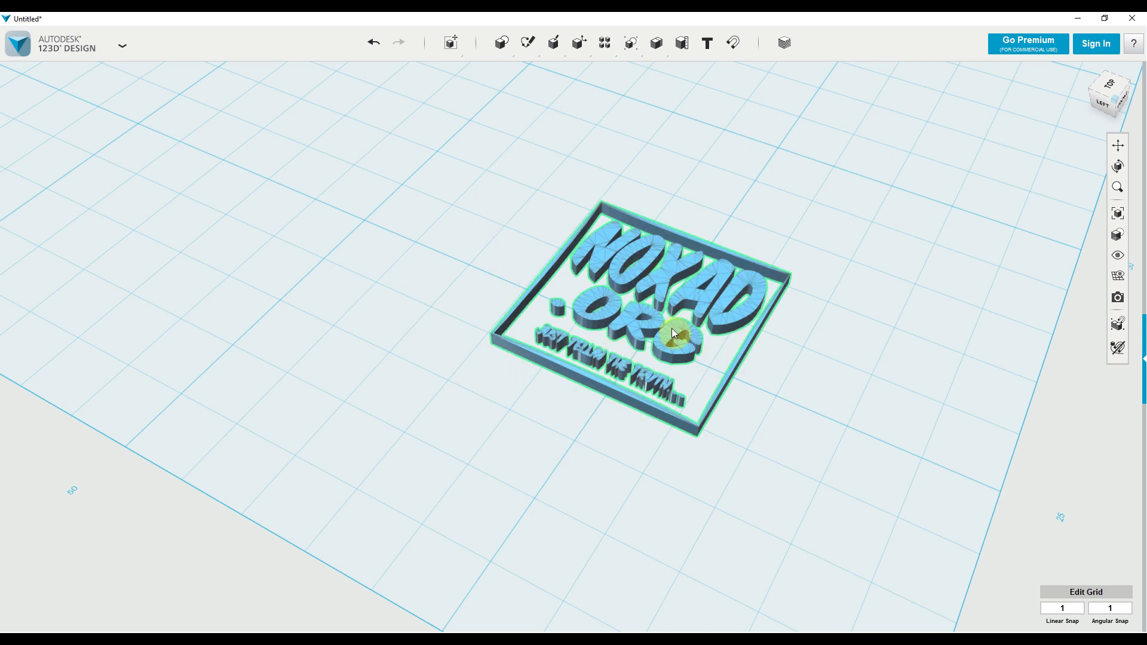
Step: Add a primitive box on the grid beside the NOXAD.ORG logo
{"action": "mouse_move", "coordinate": [502, 42]}
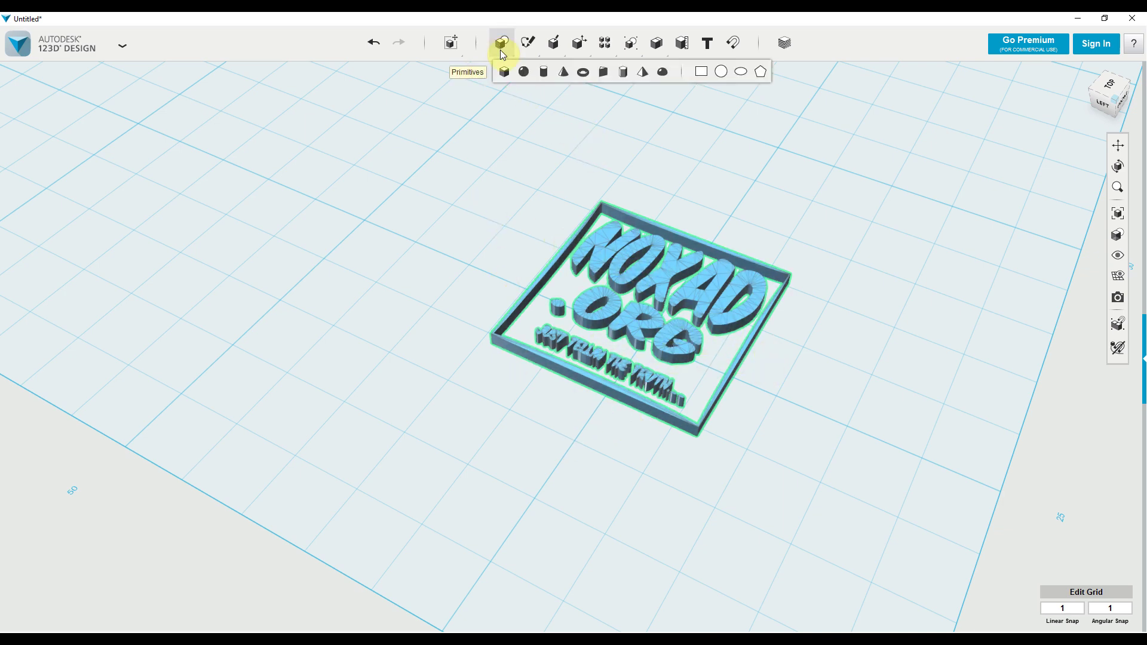
{"action": "left_click", "coordinate": [506, 71]}
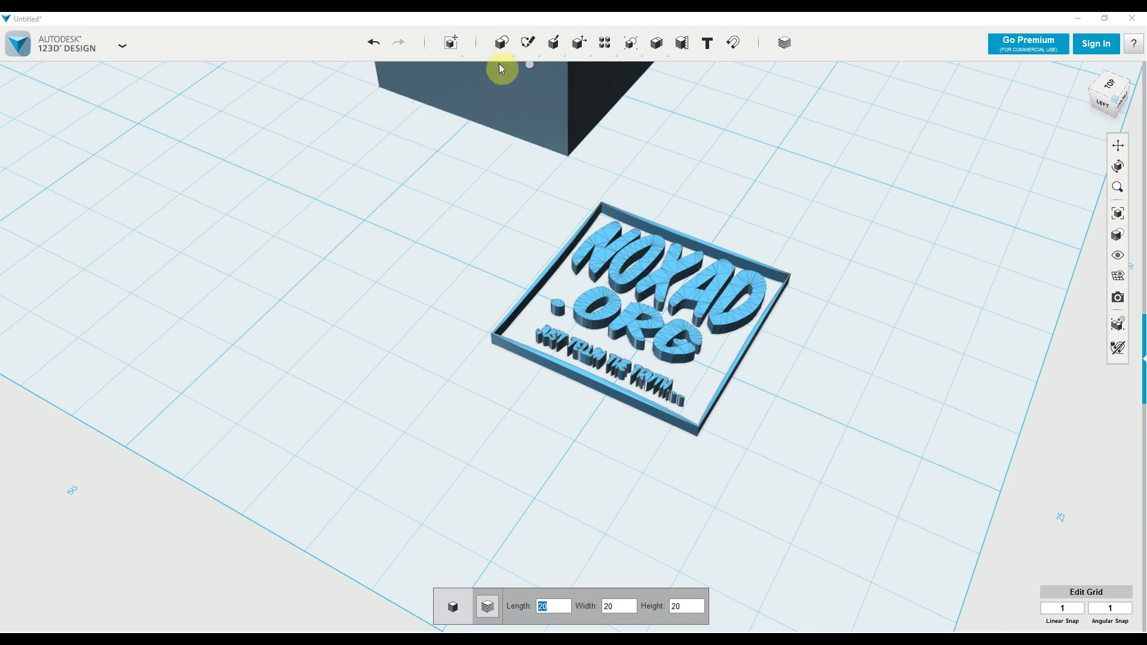
{"action": "mouse_move", "coordinate": [504, 44]}
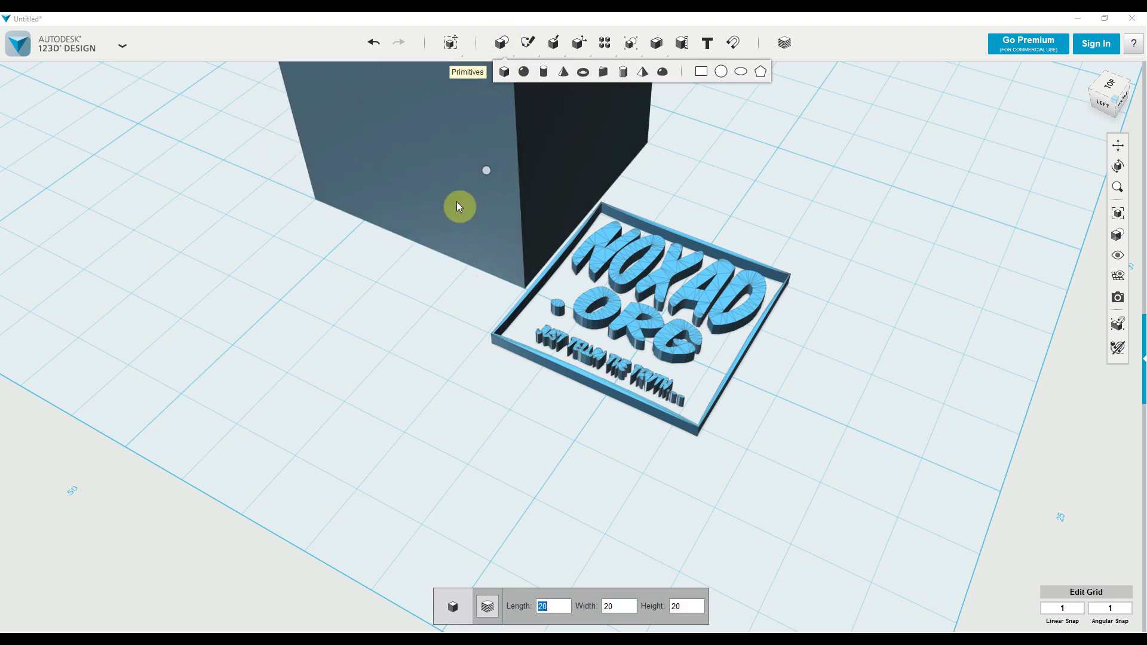
{"action": "left_click", "coordinate": [417, 238]}
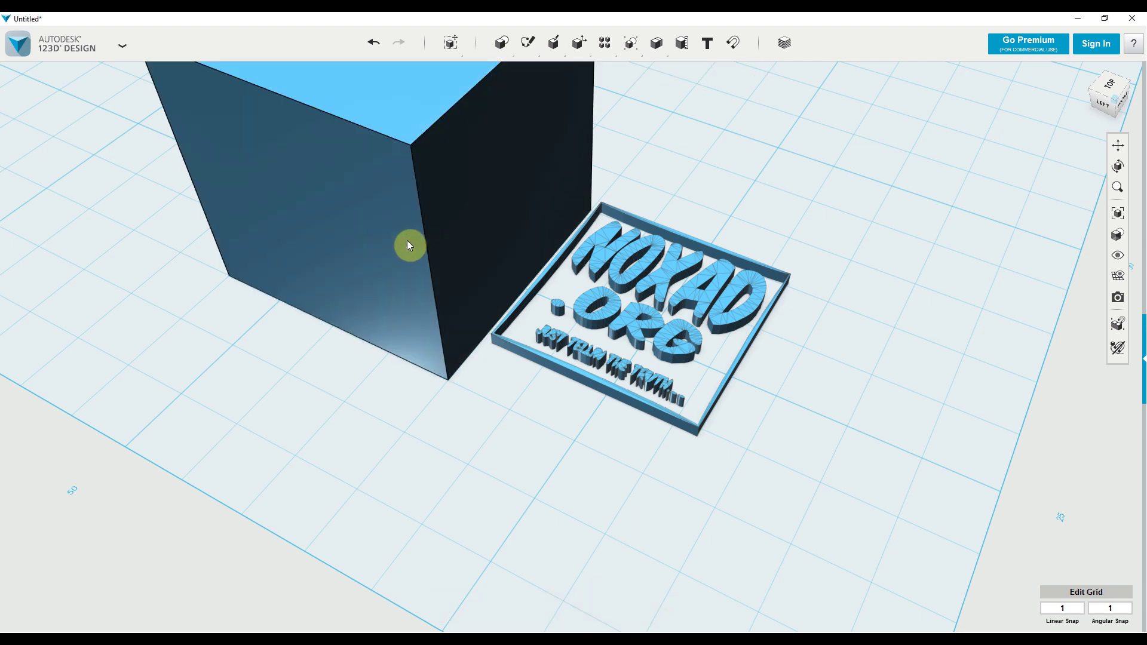
{"action": "left_click", "coordinate": [850, 283]}
{"action": "left_click", "coordinate": [1117, 145]}
{"action": "left_click_drag", "start_coordinate": [645, 172], "coordinate": [843, 297]}
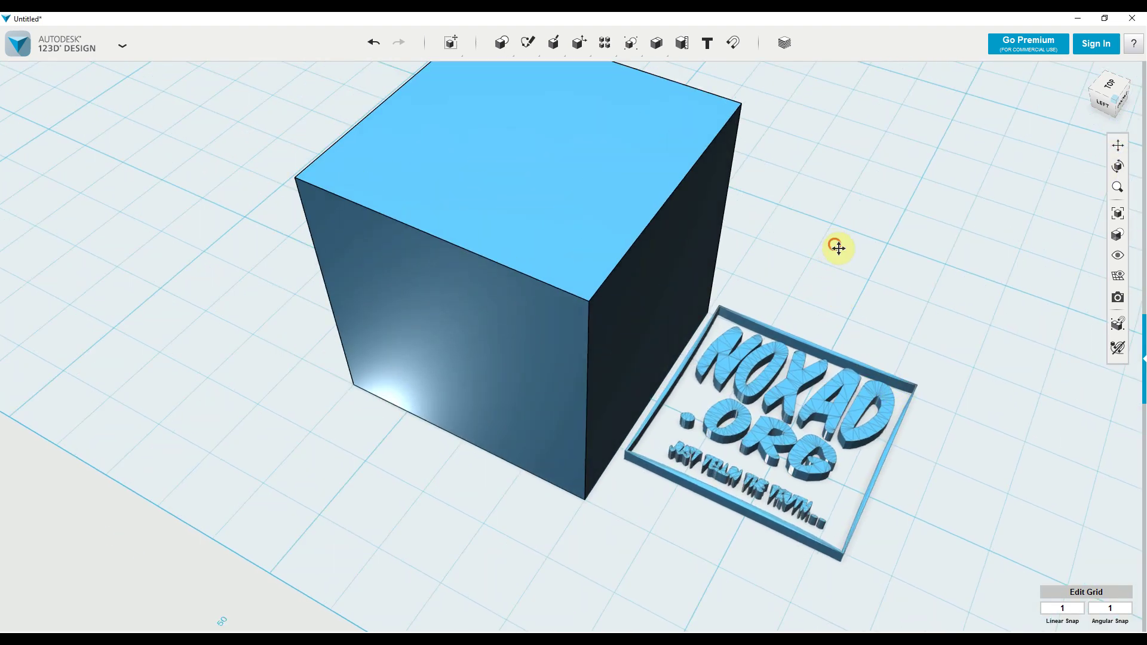
{"action": "left_click_drag", "start_coordinate": [835, 246], "coordinate": [630, 259]}
Step: Lower the box's top face to flatten it into a thin 20 × 20 slab
{"action": "left_click", "coordinate": [521, 241]}
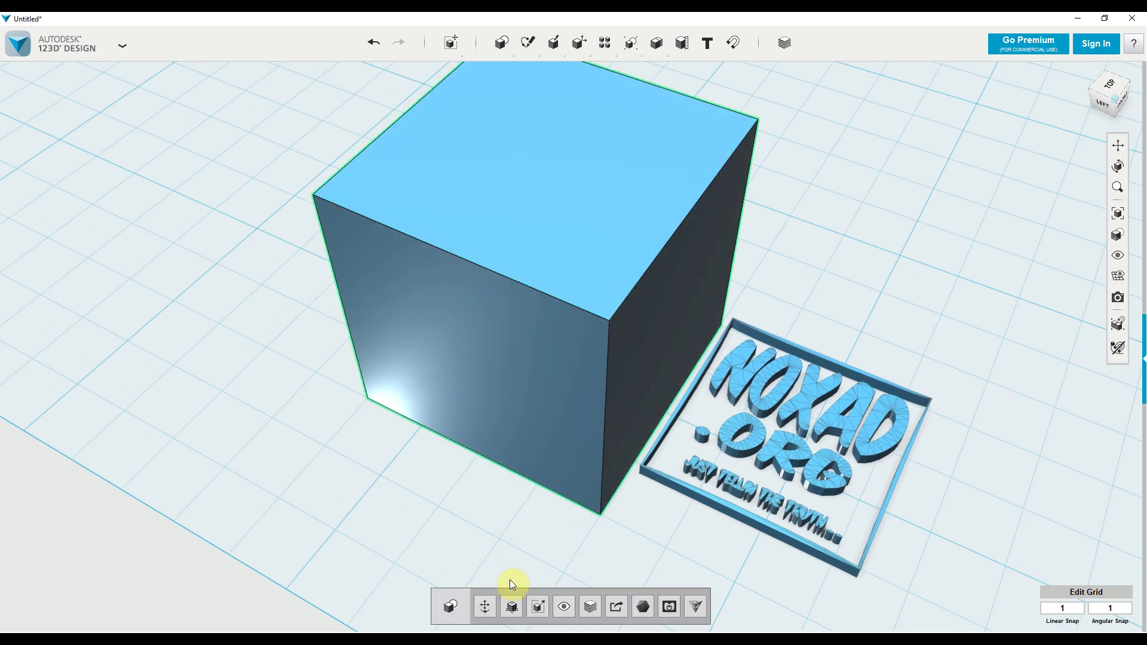
{"action": "left_click", "coordinate": [512, 606]}
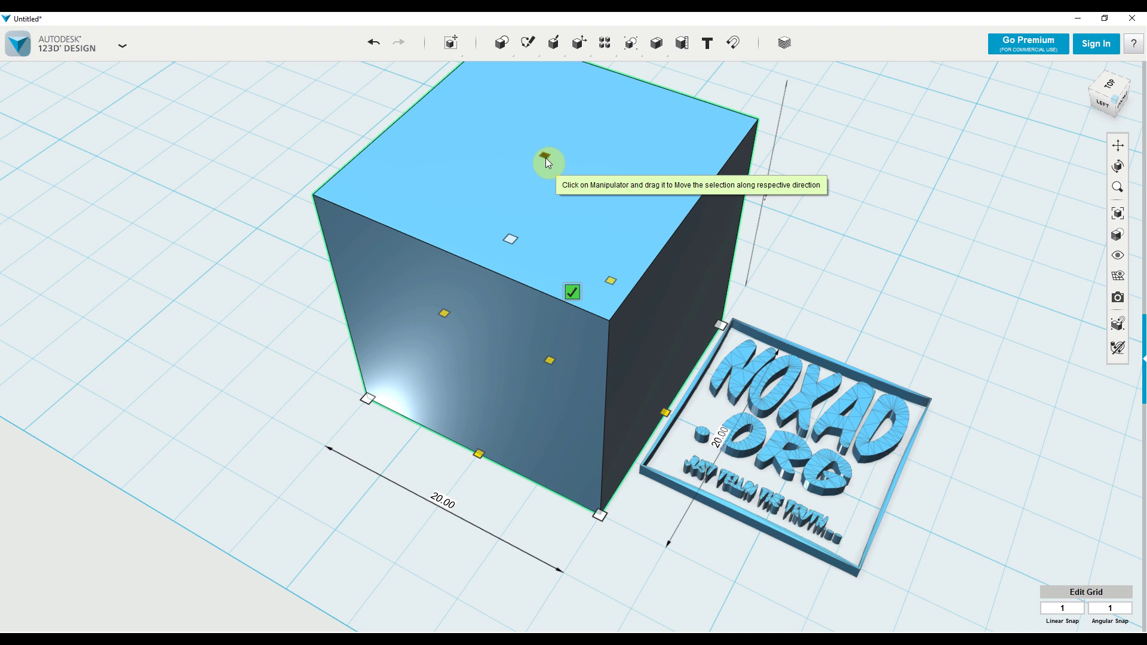
{"action": "left_click_drag", "start_coordinate": [546, 157], "coordinate": [528, 339]}
{"action": "right_click_drag", "start_coordinate": [825, 274], "coordinate": [822, 273]}
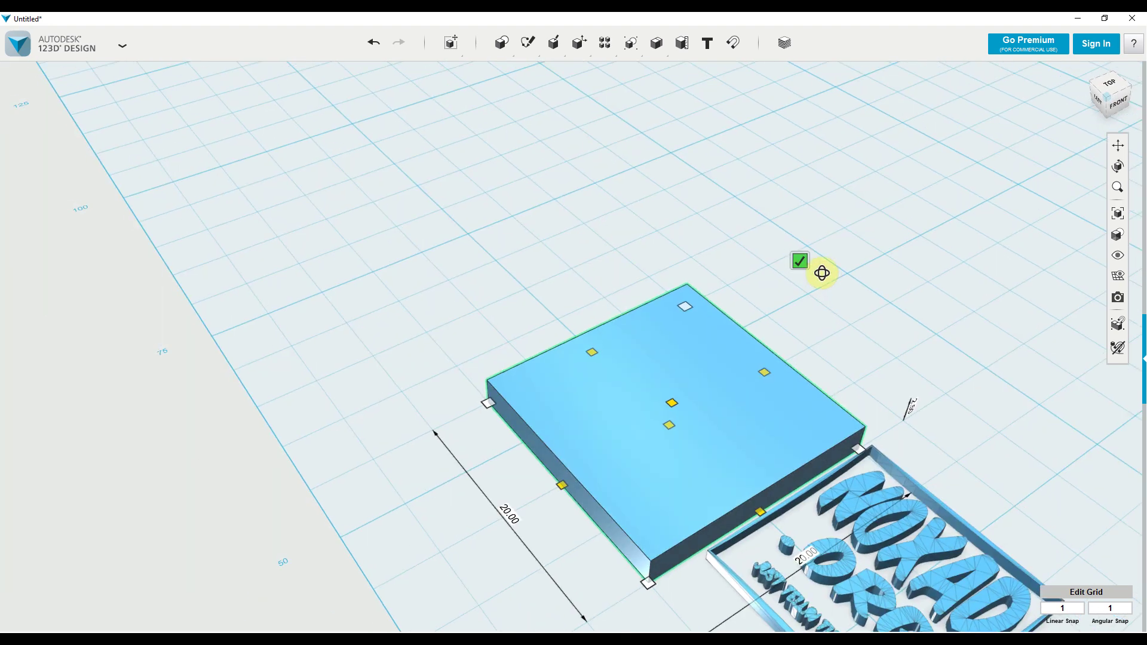
{"action": "left_click", "coordinate": [1117, 145]}
{"action": "left_click_drag", "start_coordinate": [1086, 435], "coordinate": [930, 162]}
{"action": "left_click_drag", "start_coordinate": [840, 281], "coordinate": [829, 273]}
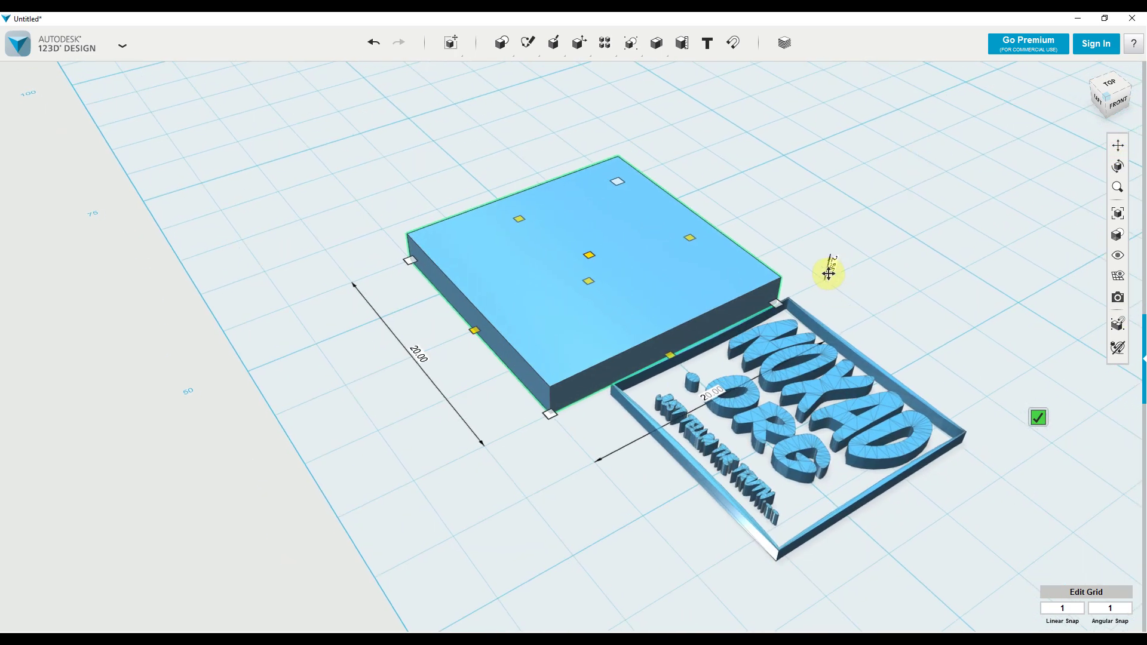
{"action": "left_click", "coordinate": [589, 255]}
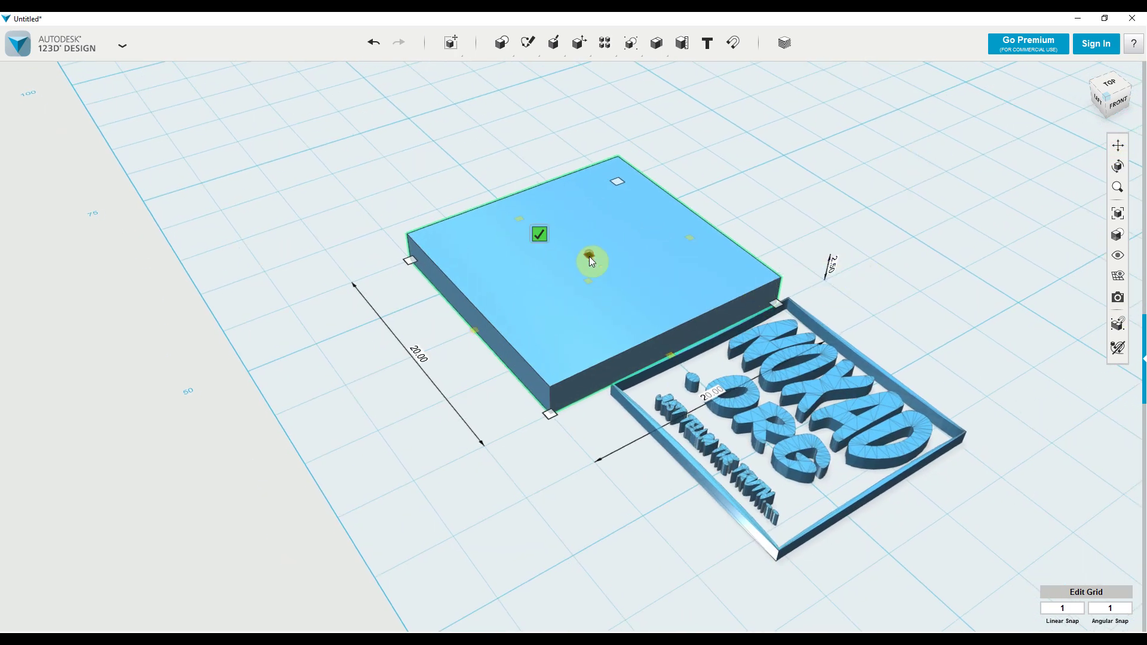
{"action": "left_click_drag", "start_coordinate": [589, 256], "coordinate": [589, 259]}
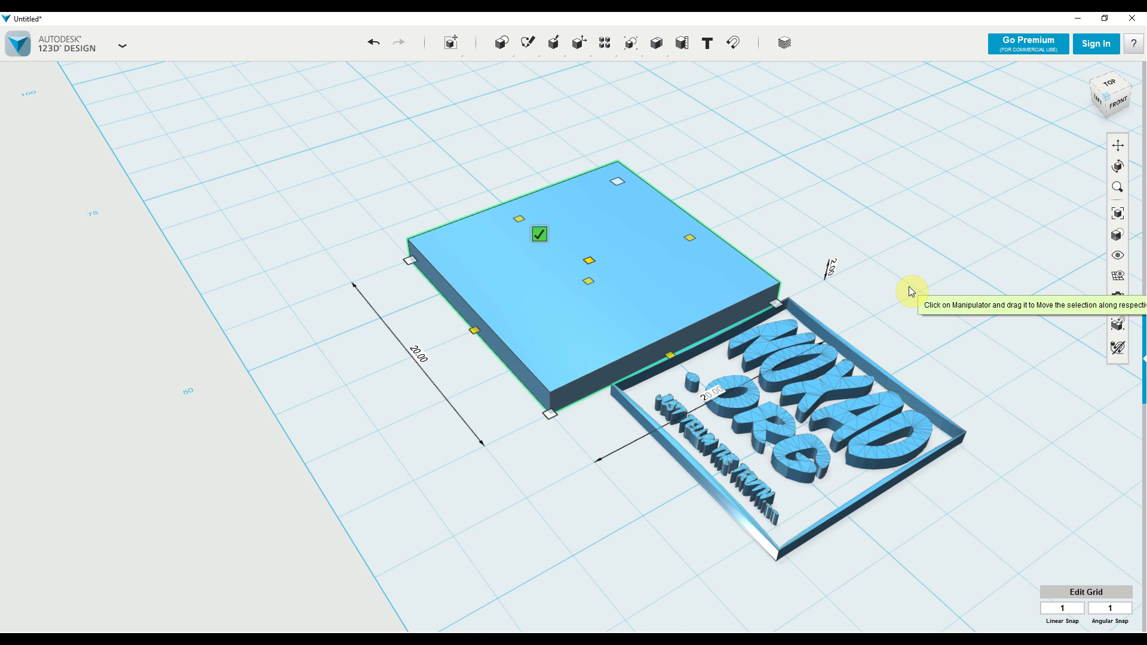
{"action": "left_click", "coordinate": [547, 238]}
Step: Drag the NOXAD logo plate over the square base slab
{"action": "right_click_drag", "start_coordinate": [346, 310], "coordinate": [399, 361]}
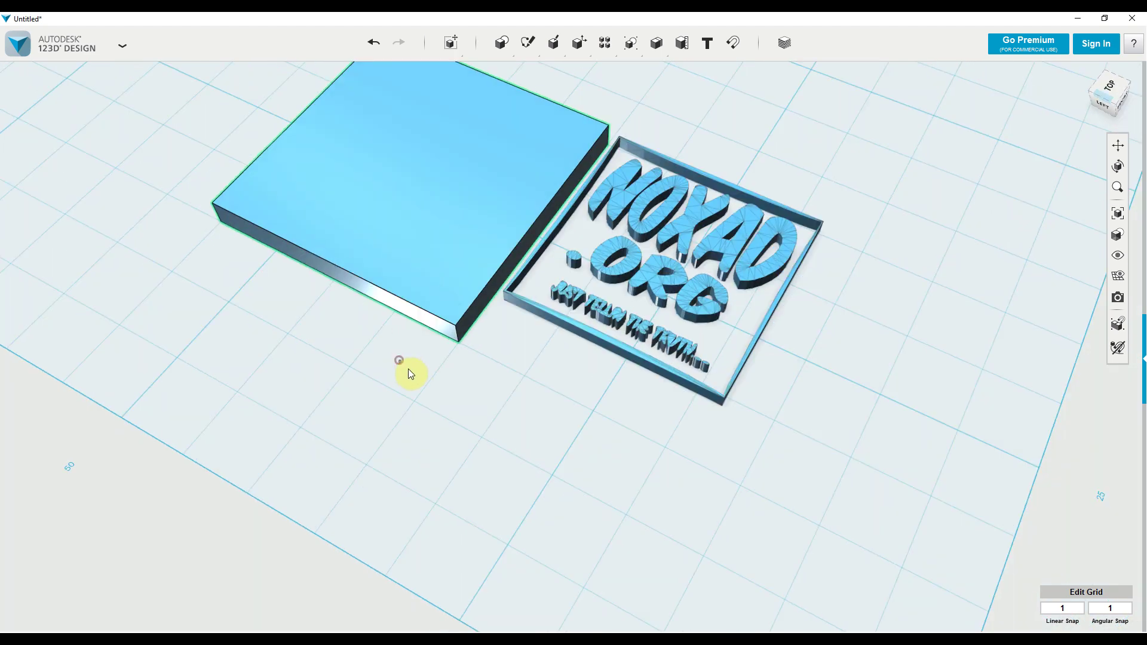
{"action": "left_click", "coordinate": [647, 224]}
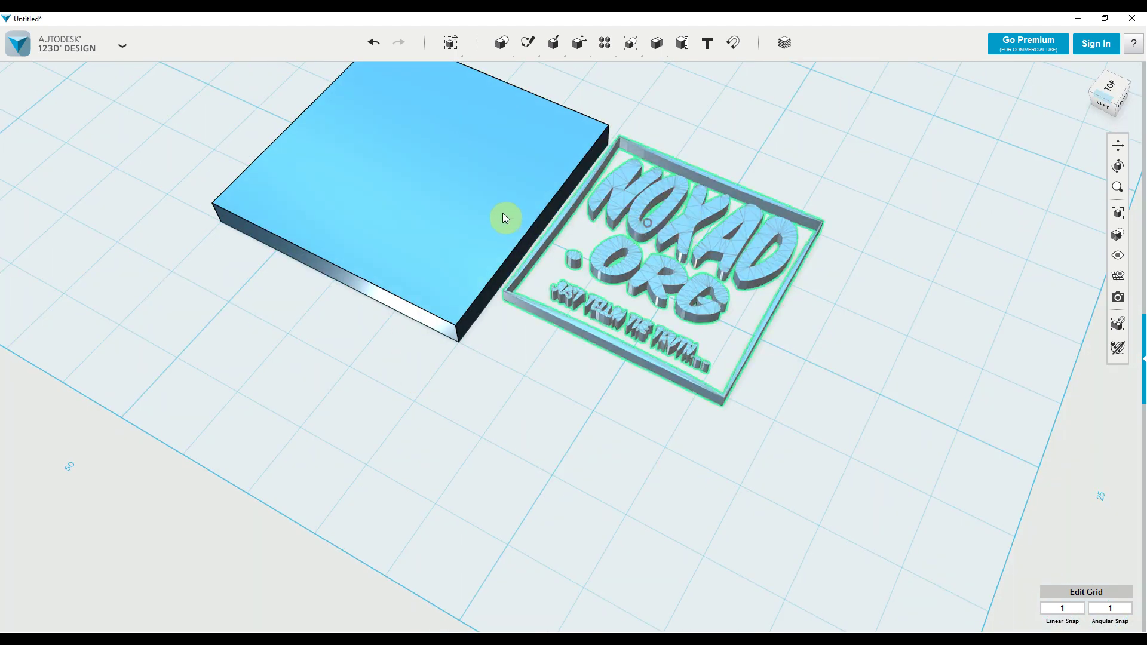
{"action": "left_click_drag", "start_coordinate": [503, 214], "coordinate": [645, 261]}
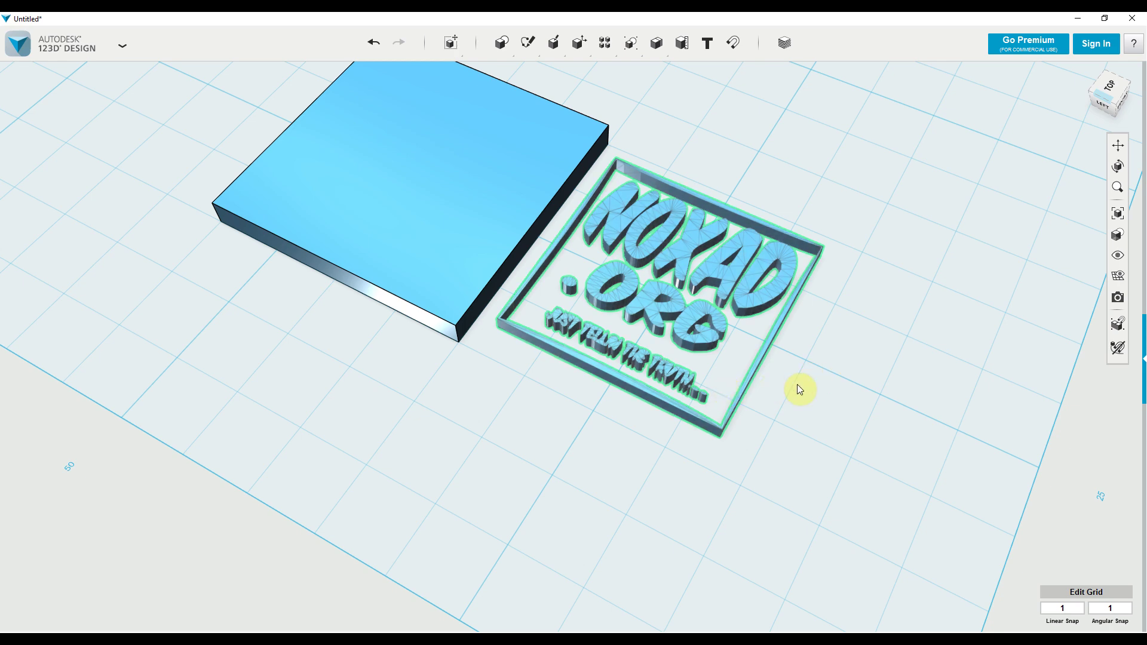
Step: With Move, position the logo plate on the slab and raise it 1.90 mm onto its top
{"action": "left_click", "coordinate": [632, 289]}
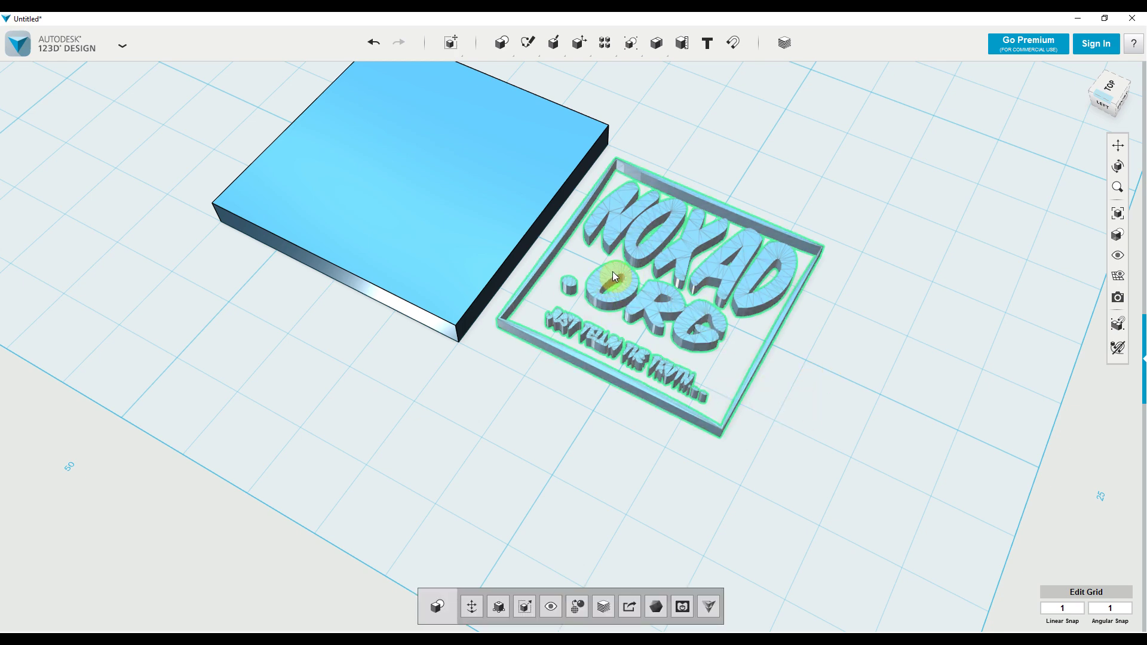
{"action": "left_click", "coordinate": [471, 607]}
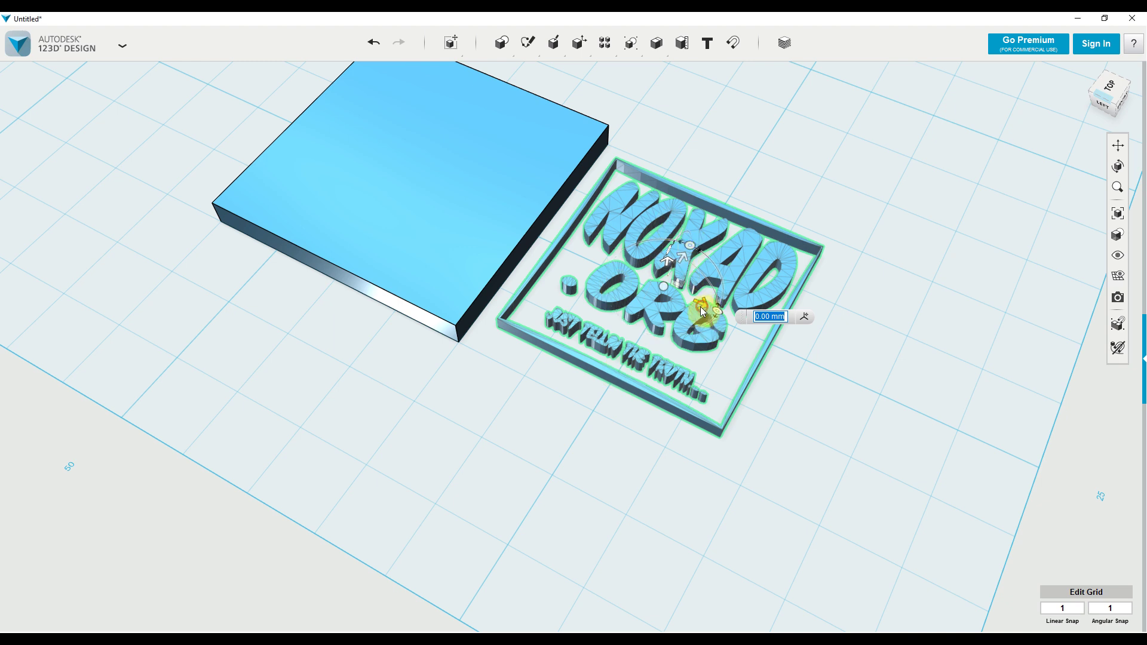
{"action": "left_click_drag", "start_coordinate": [703, 312], "coordinate": [464, 176]}
{"action": "right_click_drag", "start_coordinate": [579, 302], "coordinate": [552, 273]}
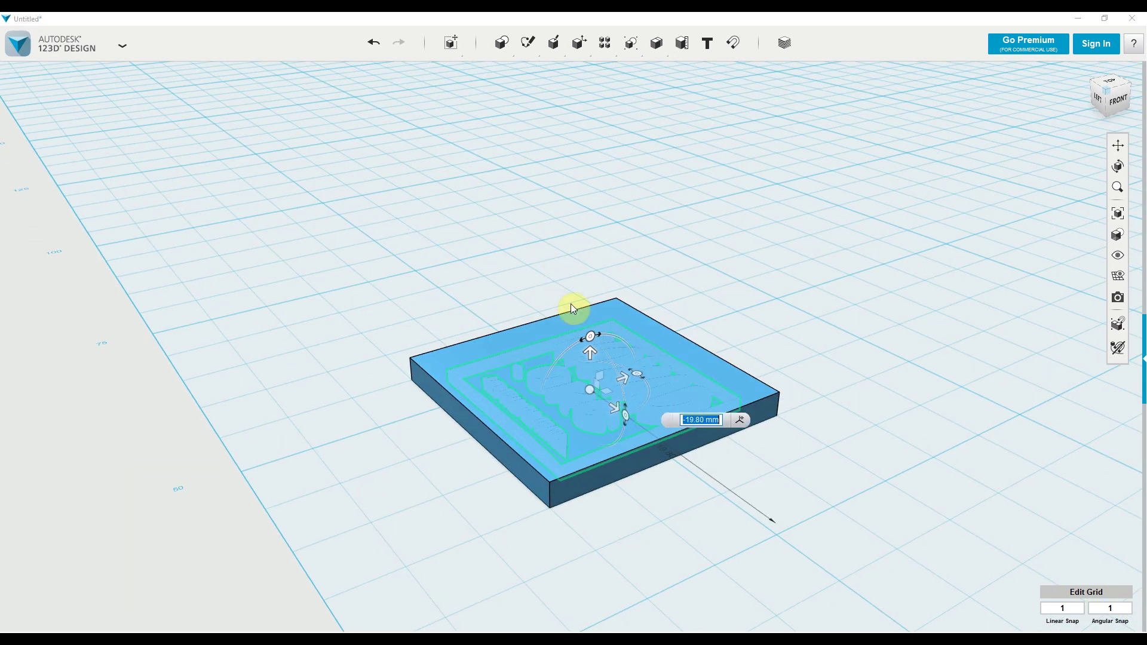
{"action": "left_click", "coordinate": [590, 354]}
{"action": "left_click_drag", "start_coordinate": [591, 356], "coordinate": [589, 332]}
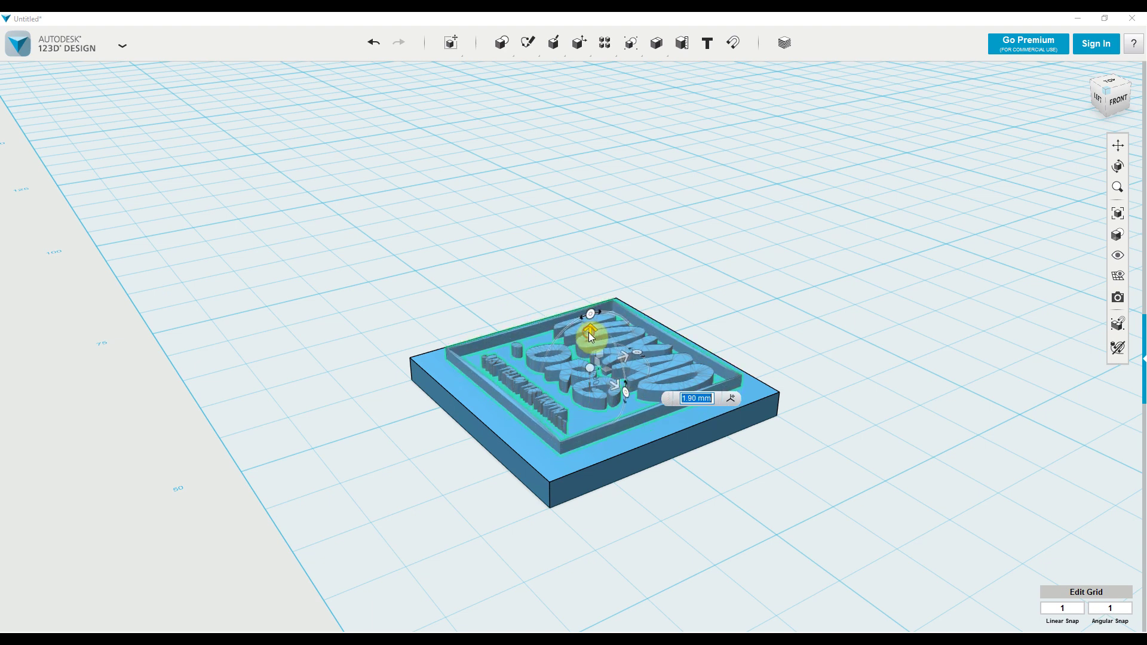
{"action": "left_click", "coordinate": [819, 479]}
{"action": "right_click_drag", "start_coordinate": [749, 315], "coordinate": [773, 330]}
{"action": "left_click", "coordinate": [1117, 145]}
{"action": "left_click_drag", "start_coordinate": [679, 438], "coordinate": [1009, 174]}
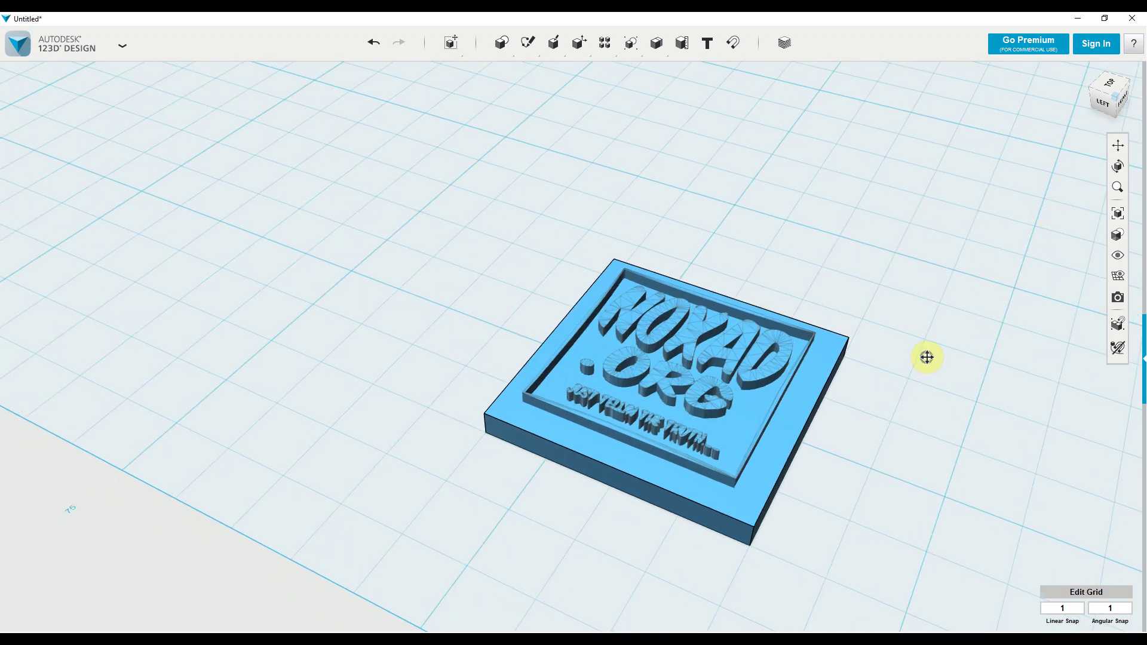
Step: Smart Scale the logo outward on all four sides to 19.80 × 19.50
{"action": "right_click_drag", "start_coordinate": [927, 358], "coordinate": [955, 366]}
{"action": "left_click", "coordinate": [469, 292]}
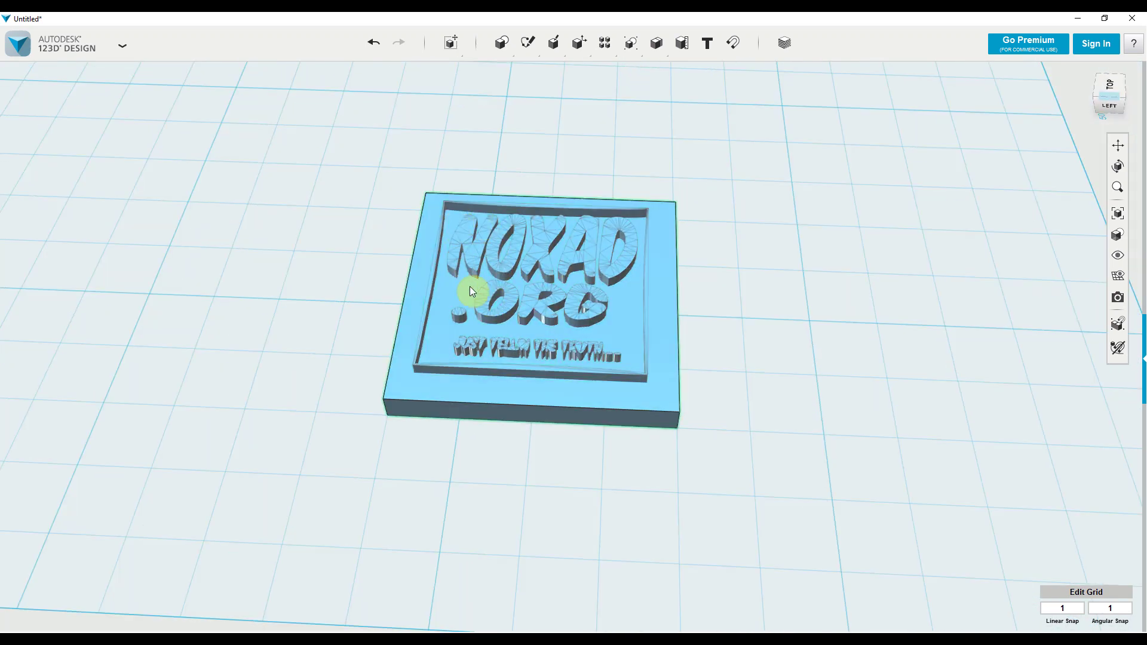
{"action": "left_click", "coordinate": [588, 349]}
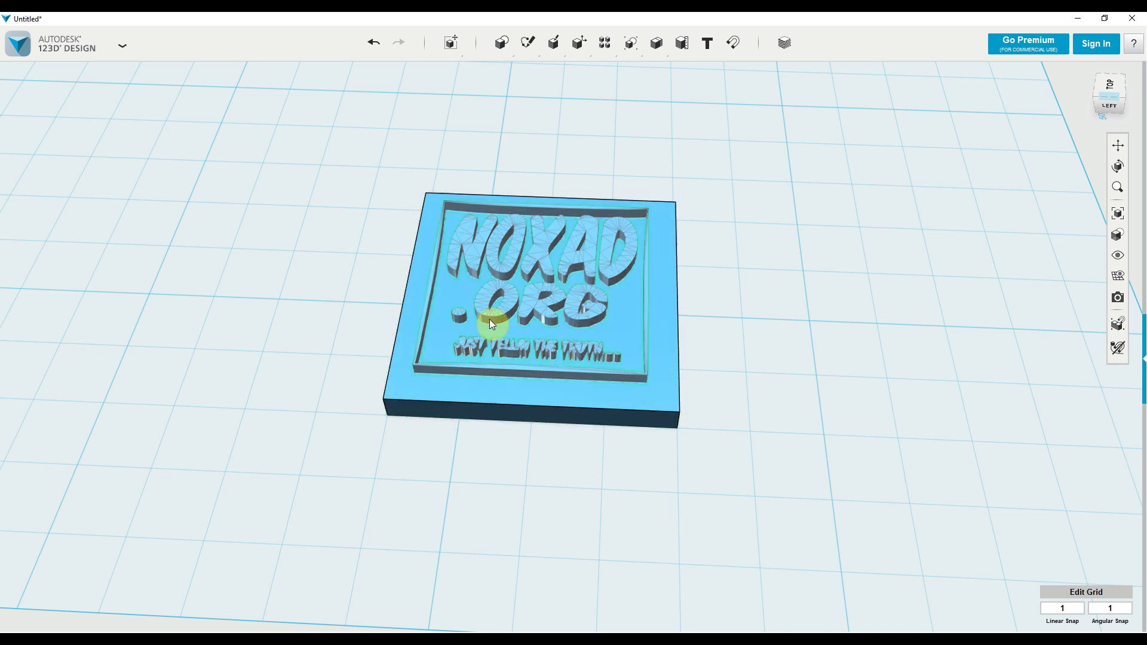
{"action": "left_click", "coordinate": [507, 304]}
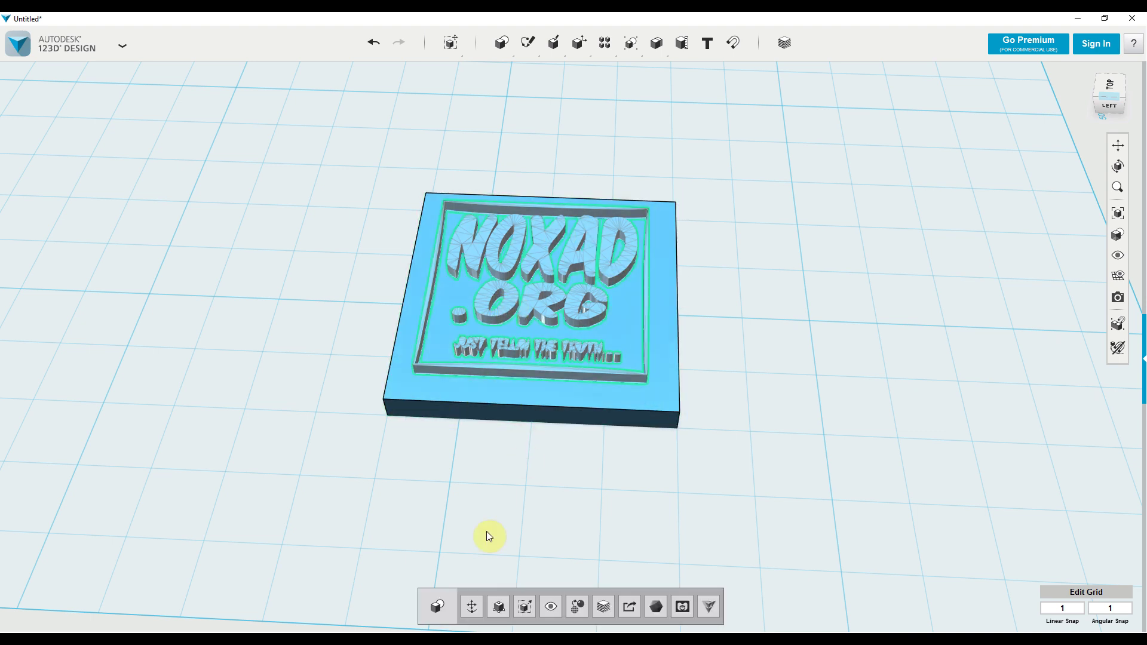
{"action": "left_click", "coordinate": [501, 606]}
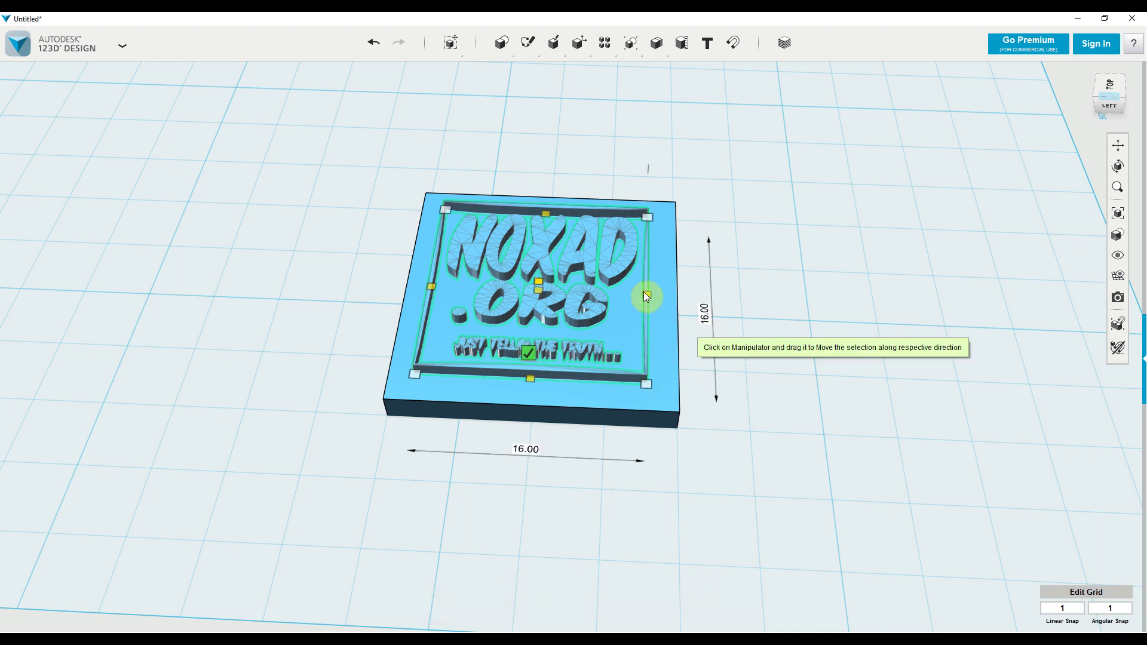
{"action": "left_click_drag", "start_coordinate": [651, 296], "coordinate": [674, 299]}
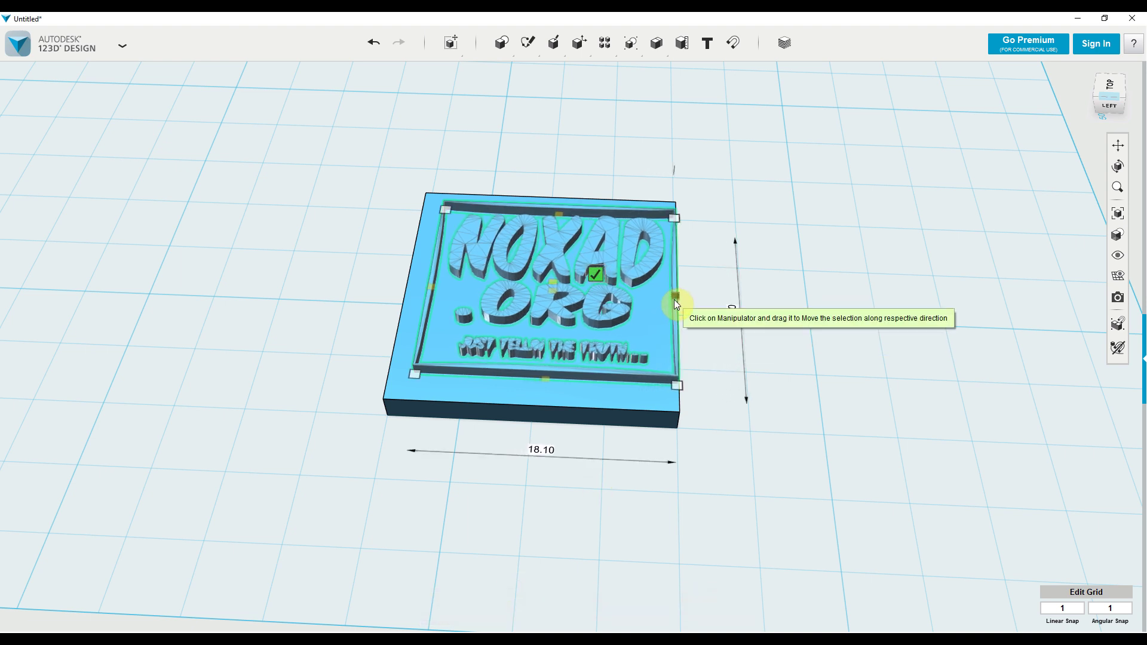
{"action": "left_click_drag", "start_coordinate": [431, 288], "coordinate": [408, 287]}
{"action": "left_click_drag", "start_coordinate": [551, 214], "coordinate": [554, 207]}
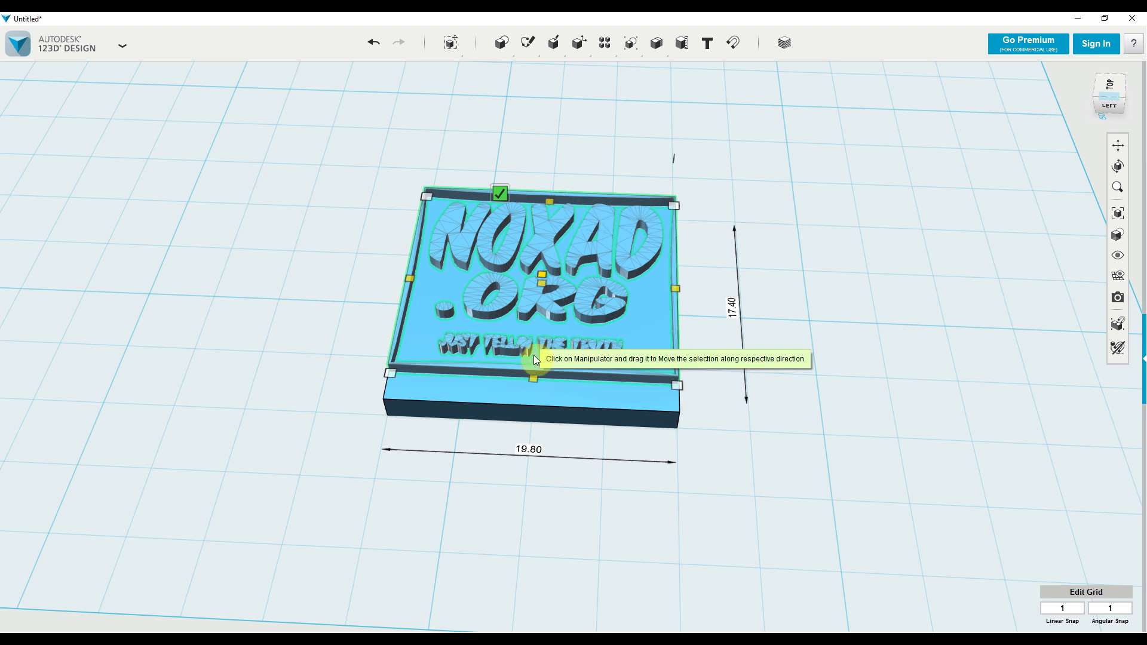
{"action": "left_click_drag", "start_coordinate": [533, 377], "coordinate": [528, 399]}
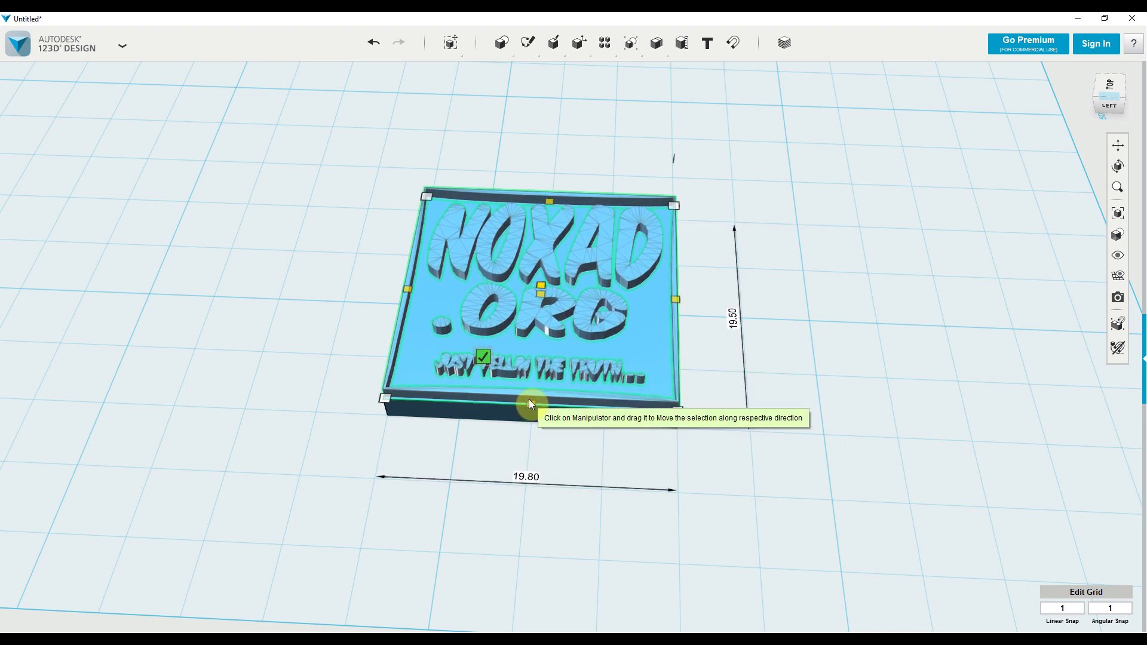
{"action": "left_click", "coordinate": [485, 359]}
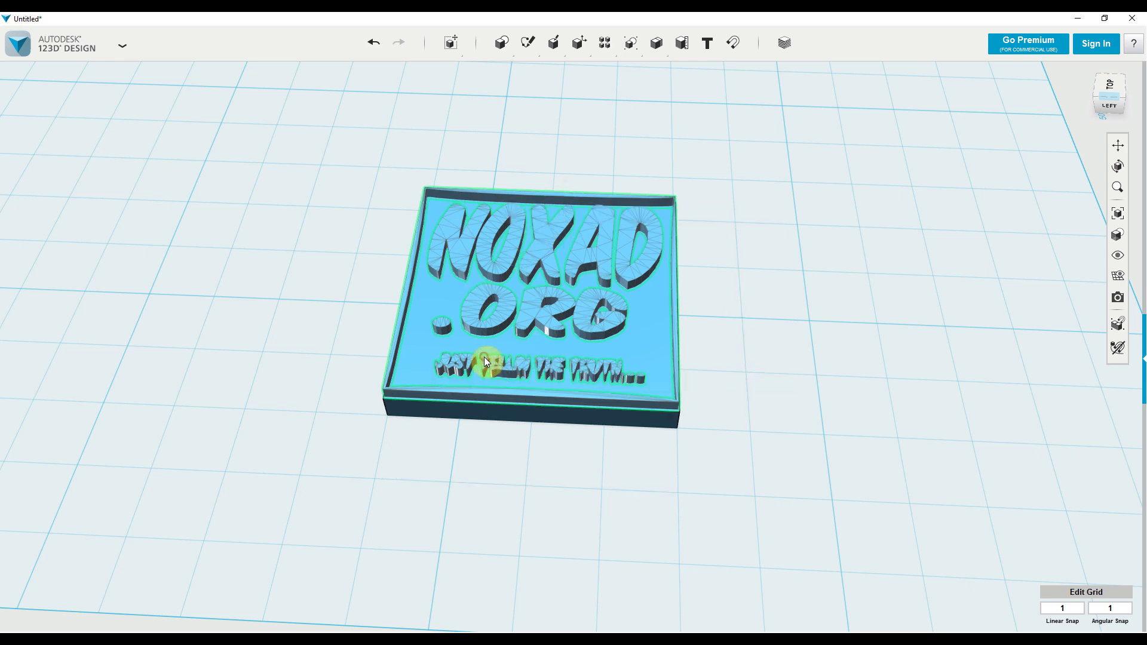
{"action": "right_click_drag", "start_coordinate": [886, 290], "coordinate": [870, 289]}
{"action": "middle_click_drag", "start_coordinate": [934, 396], "coordinate": [410, 404]}
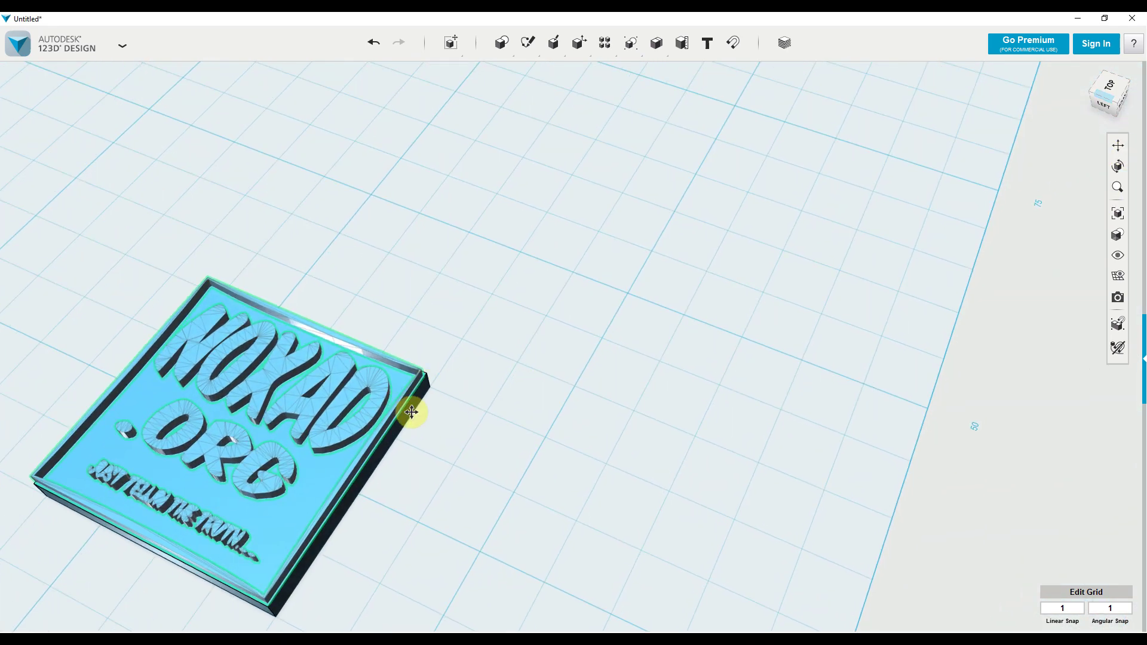
{"action": "right_click_drag", "start_coordinate": [713, 267], "coordinate": [867, 244]}
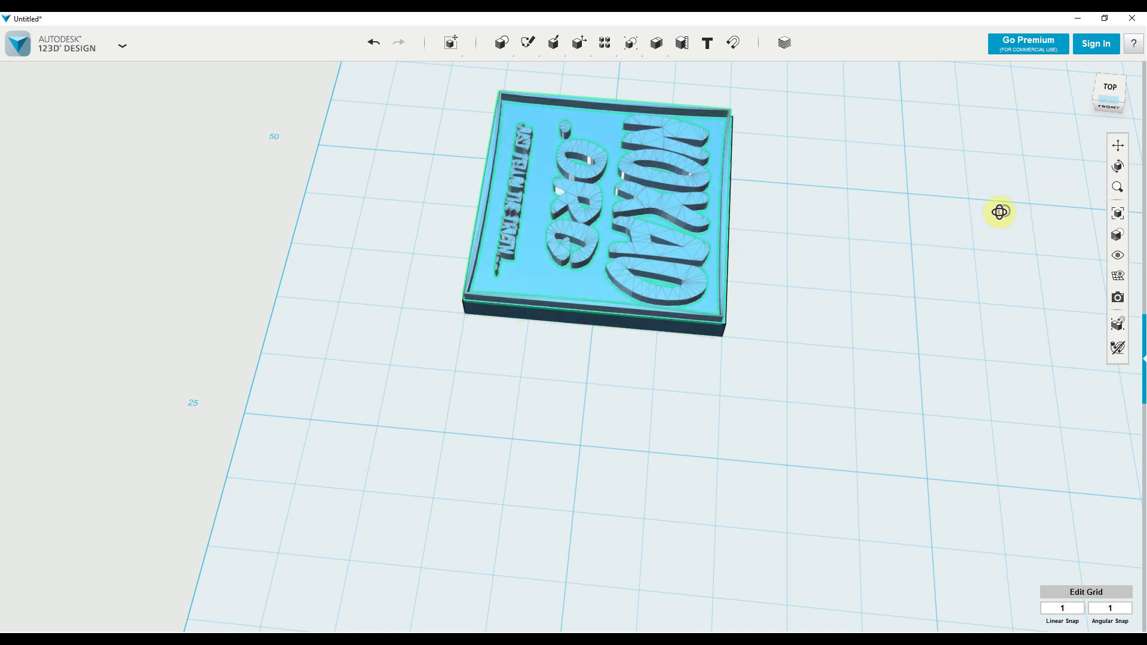
{"action": "mouse_move", "coordinate": [1000, 212]}
{"action": "right_mouse_down"}
{"action": "mouse_move", "coordinate": [986, 208]}
{"action": "mouse_move", "coordinate": [1017, 213]}
{"action": "mouse_move", "coordinate": [1008, 227]}
{"action": "right_mouse_up"}
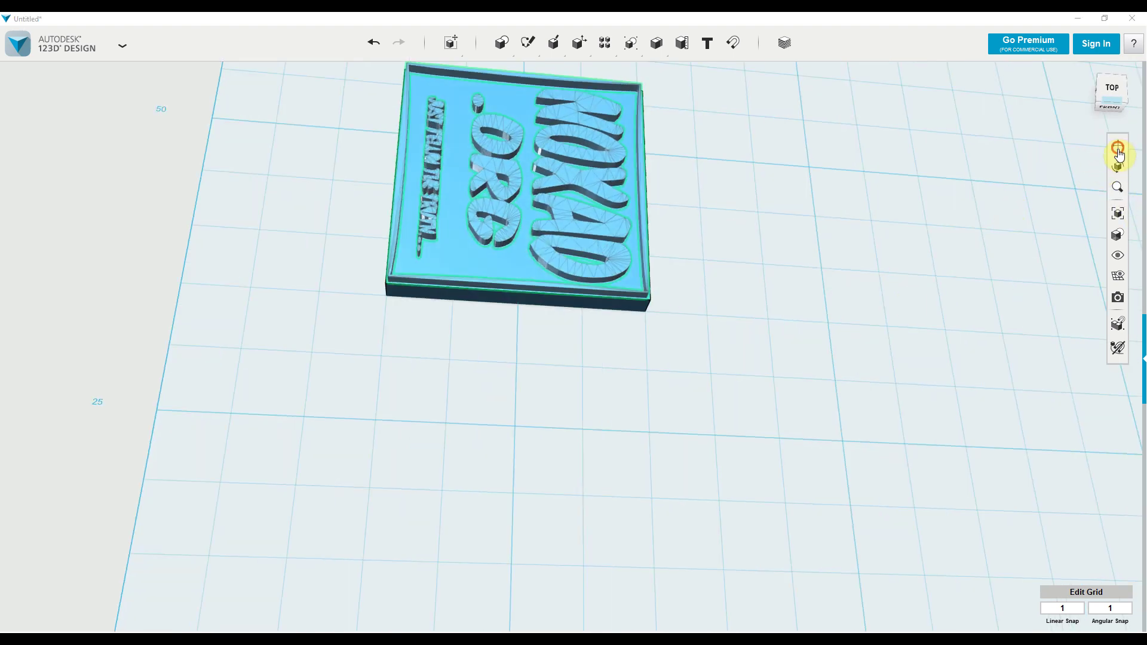
{"action": "left_click", "coordinate": [1118, 146]}
{"action": "left_click_drag", "start_coordinate": [269, 239], "coordinate": [657, 416]}
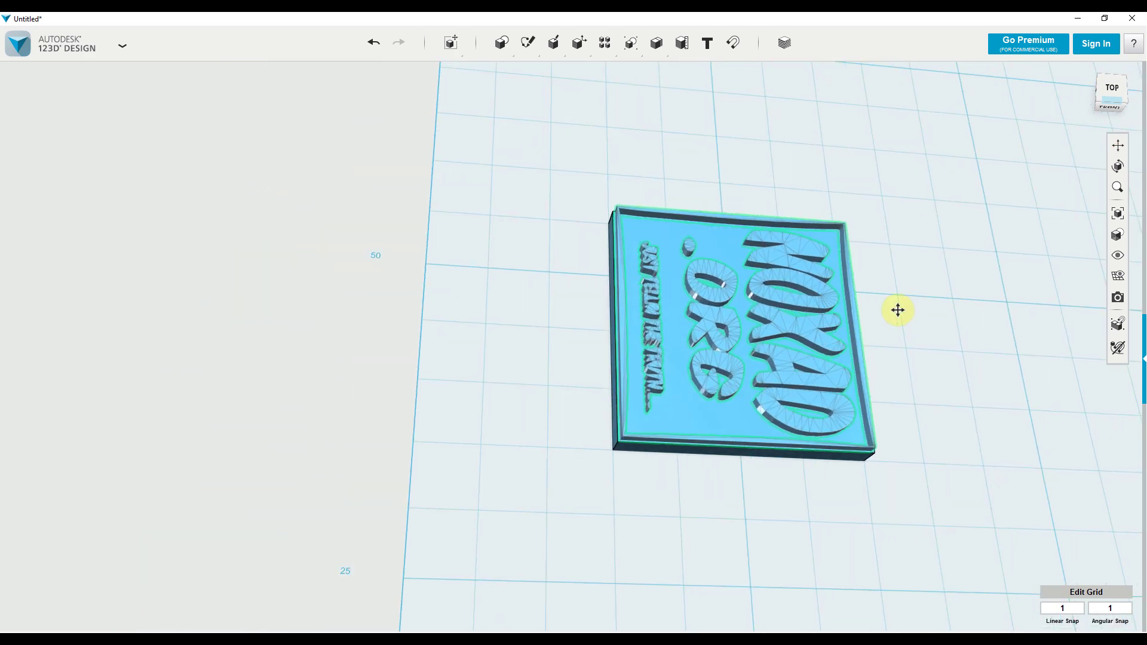
{"action": "mouse_move", "coordinate": [898, 279]}
{"action": "right_mouse_down"}
{"action": "mouse_move", "coordinate": [913, 287]}
{"action": "mouse_move", "coordinate": [884, 271]}
{"action": "right_mouse_up"}
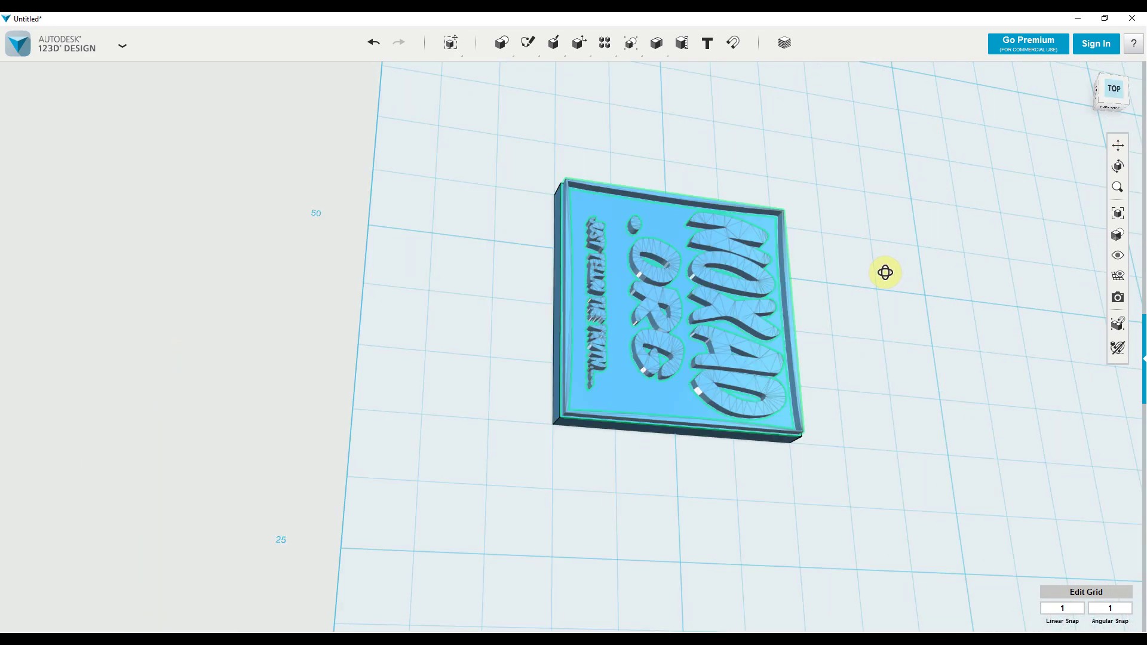
{"action": "left_click", "coordinate": [1037, 303]}
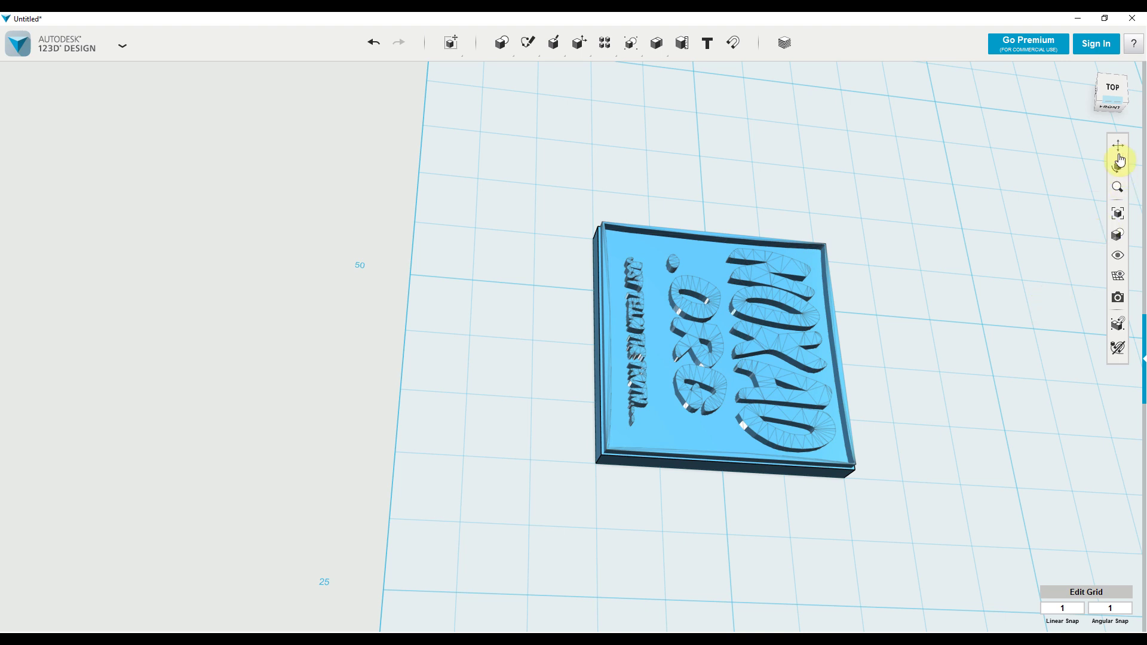
{"action": "left_click", "coordinate": [1118, 146]}
{"action": "left_click_drag", "start_coordinate": [960, 313], "coordinate": [1029, 372]}
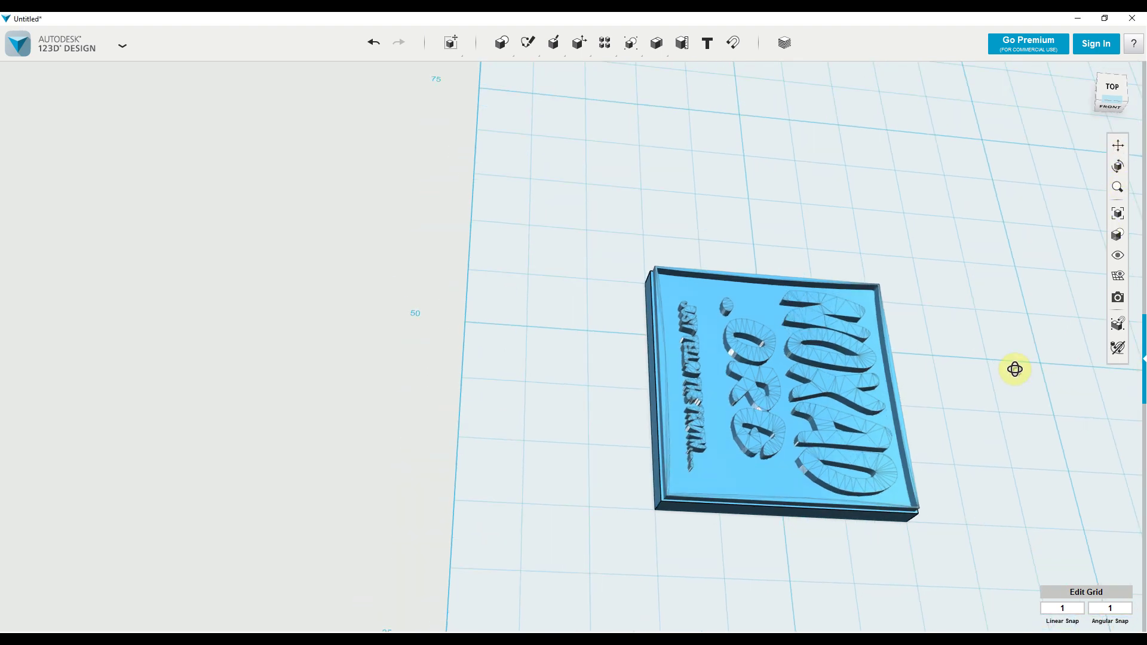
{"action": "mouse_move", "coordinate": [1014, 369]}
{"action": "right_mouse_down"}
{"action": "mouse_move", "coordinate": [1026, 374]}
{"action": "mouse_move", "coordinate": [1012, 378]}
{"action": "right_mouse_up"}
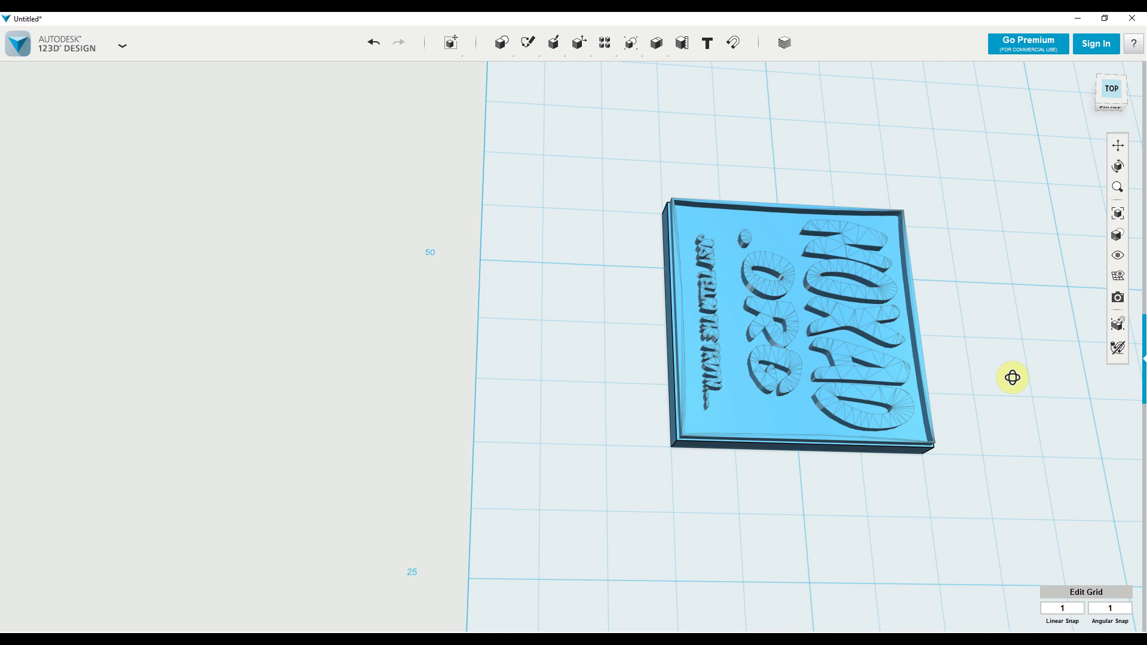
{"action": "mouse_move", "coordinate": [1108, 112]}
{"action": "left_mouse_down"}
{"action": "mouse_move", "coordinate": [1119, 94]}
{"action": "mouse_move", "coordinate": [1120, 110]}
{"action": "mouse_move", "coordinate": [1119, 99]}
{"action": "mouse_move", "coordinate": [1135, 111]}
{"action": "mouse_move", "coordinate": [1109, 84]}
{"action": "mouse_move", "coordinate": [940, 384]}
{"action": "mouse_move", "coordinate": [915, 406]}
{"action": "left_mouse_up"}
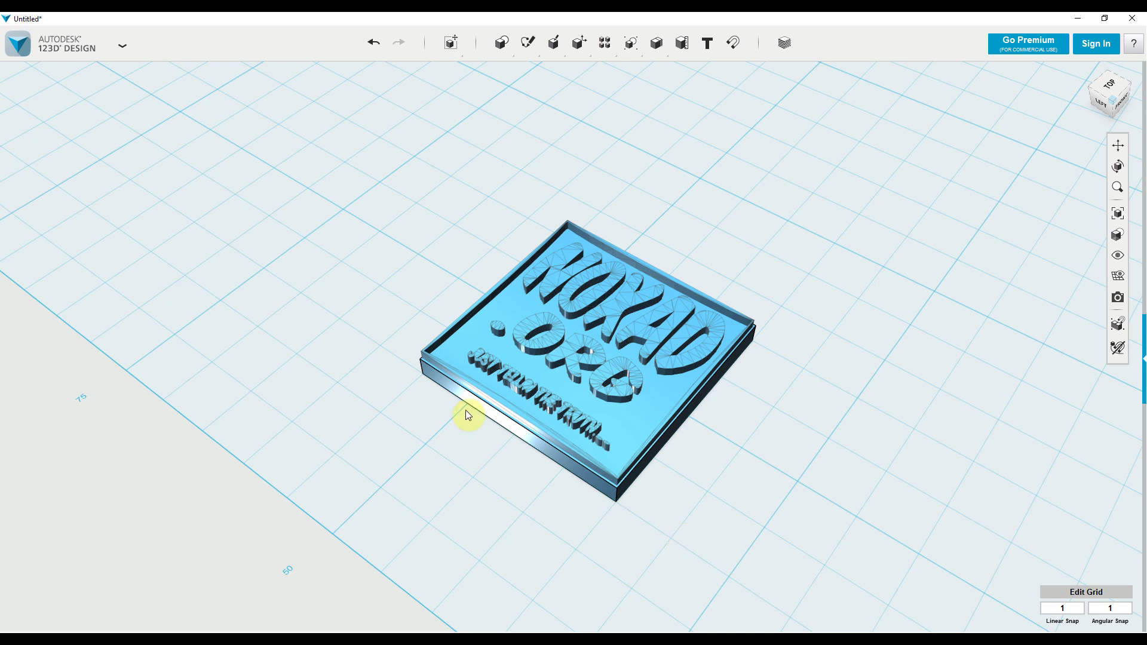
Step: Group the logo and base into one object, then window-select the whole plate
{"action": "mouse_move", "coordinate": [337, 211]}
{"action": "left_mouse_down"}
{"action": "mouse_move", "coordinate": [862, 517]}
{"action": "mouse_move", "coordinate": [872, 563]}
{"action": "left_mouse_up"}
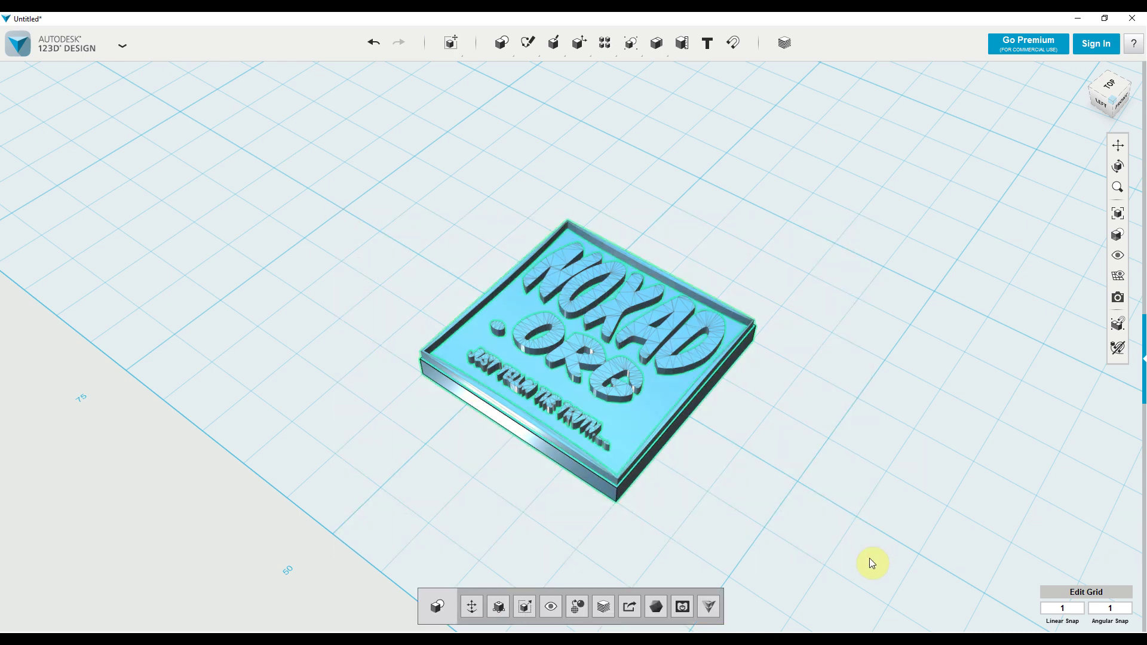
{"action": "mouse_move", "coordinate": [630, 52]}
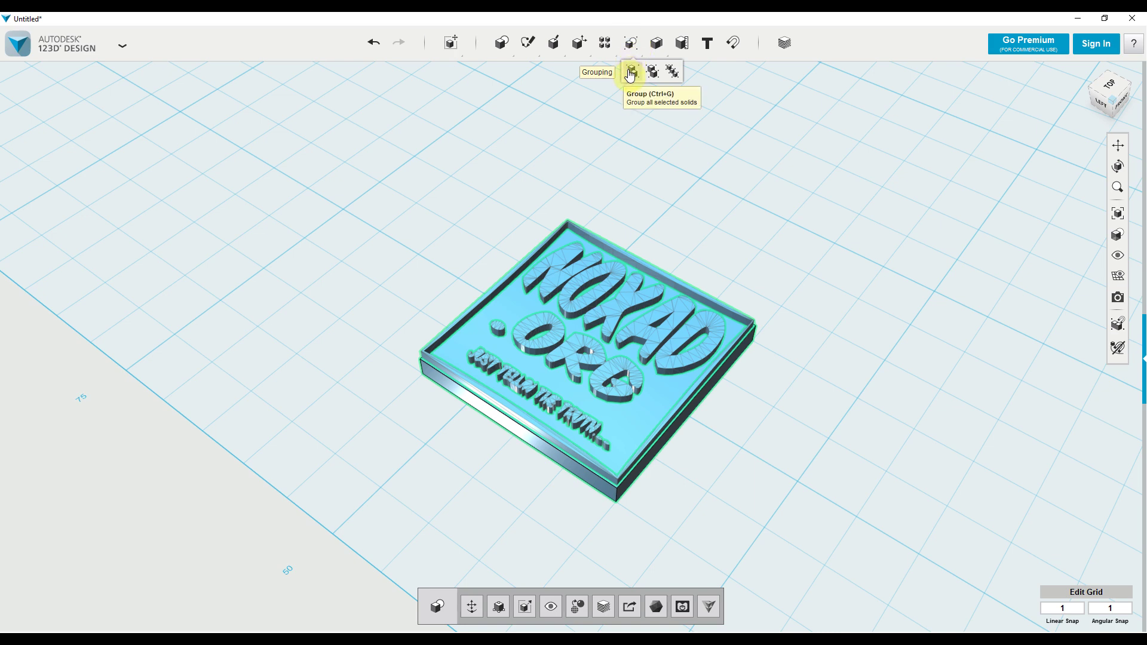
{"action": "left_click", "coordinate": [631, 73]}
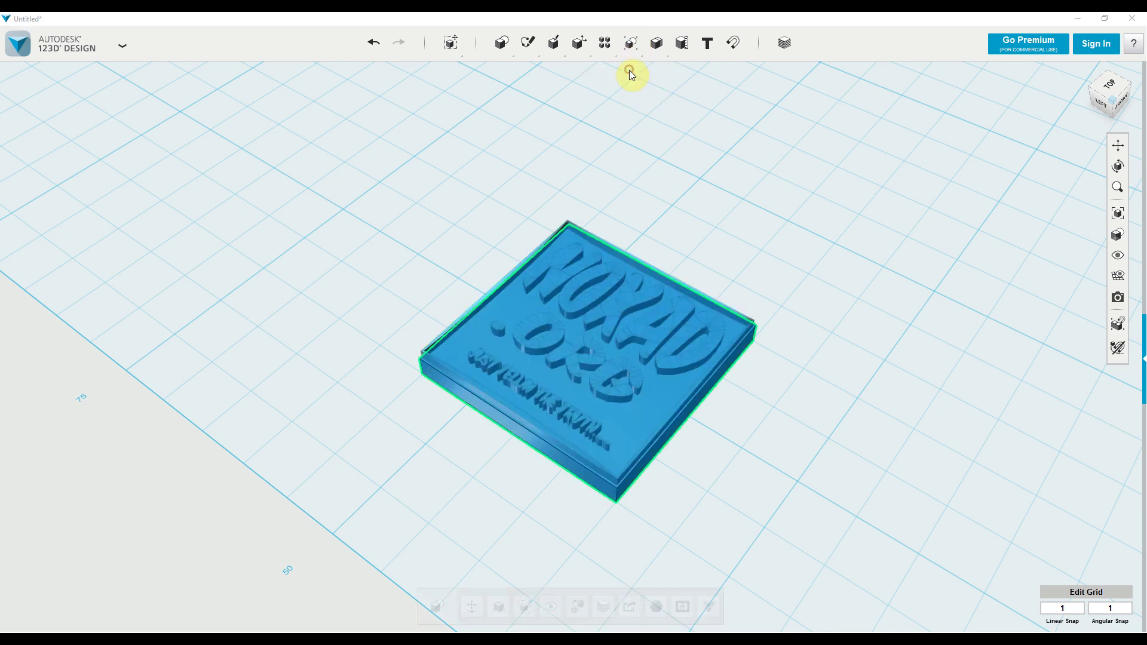
{"action": "left_click", "coordinate": [728, 220]}
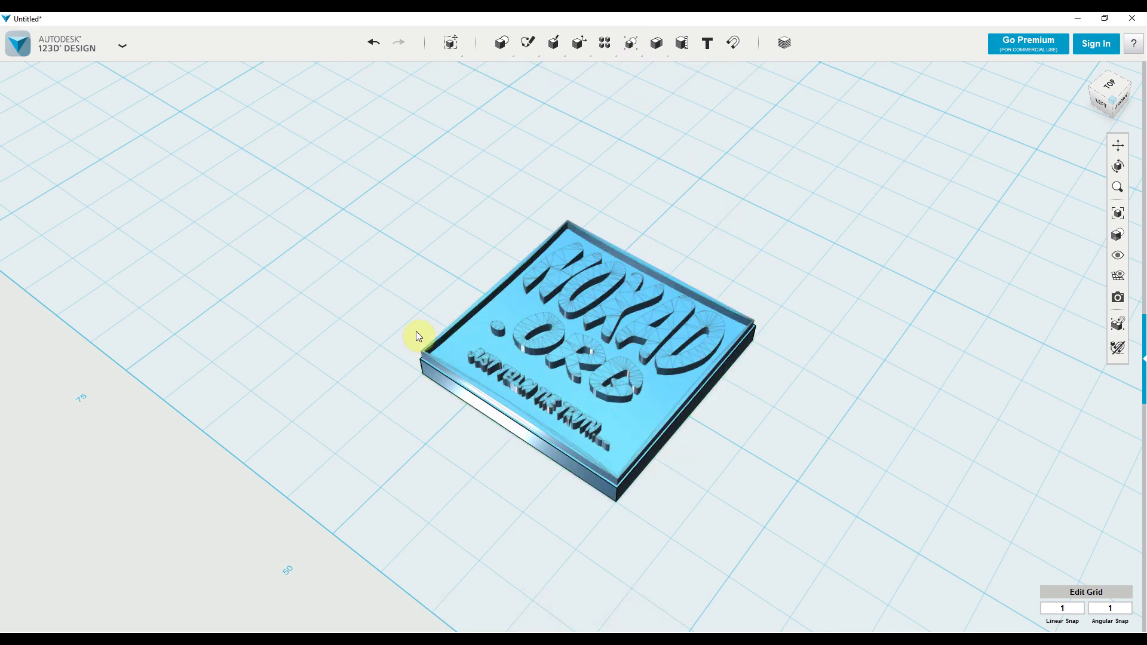
{"action": "left_click_drag", "start_coordinate": [318, 166], "coordinate": [858, 551]}
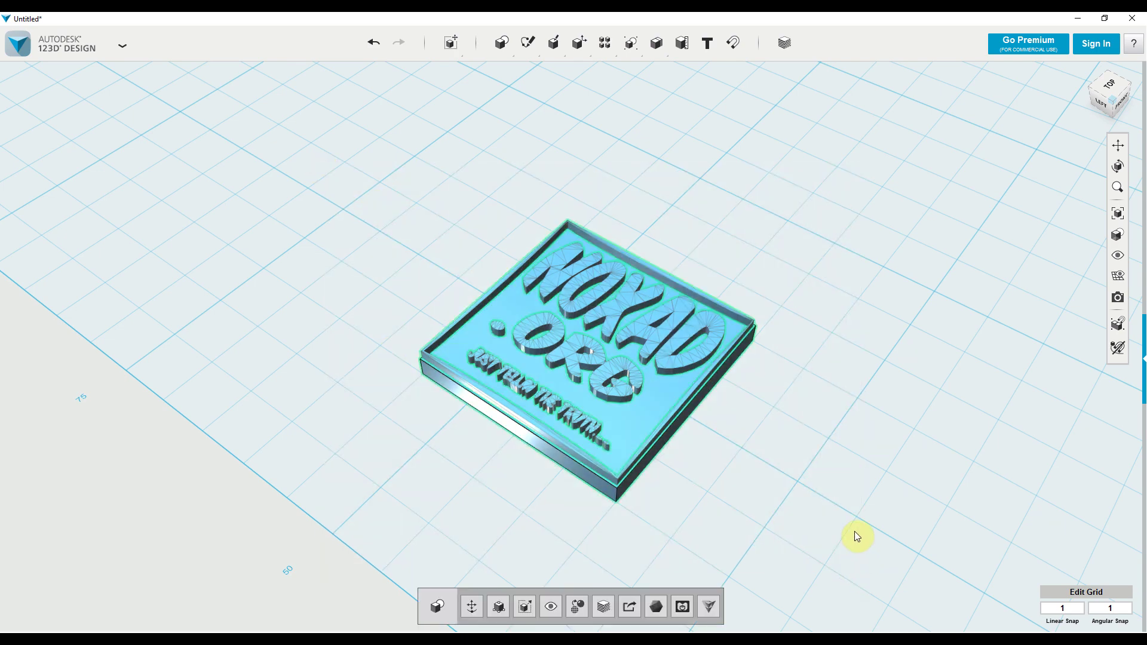
Step: Export the selection to the Desktop as STL file 'TEST FOR YOUTUBE VIDEO'
{"action": "left_click", "coordinate": [632, 609]}
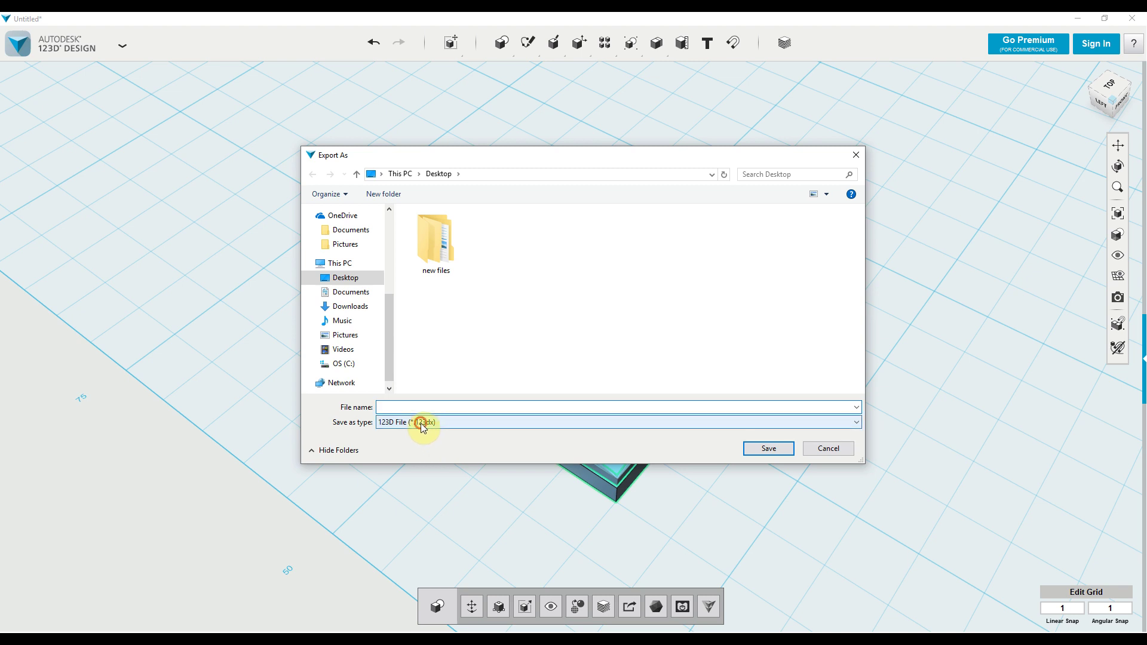
{"action": "left_click", "coordinate": [422, 423]}
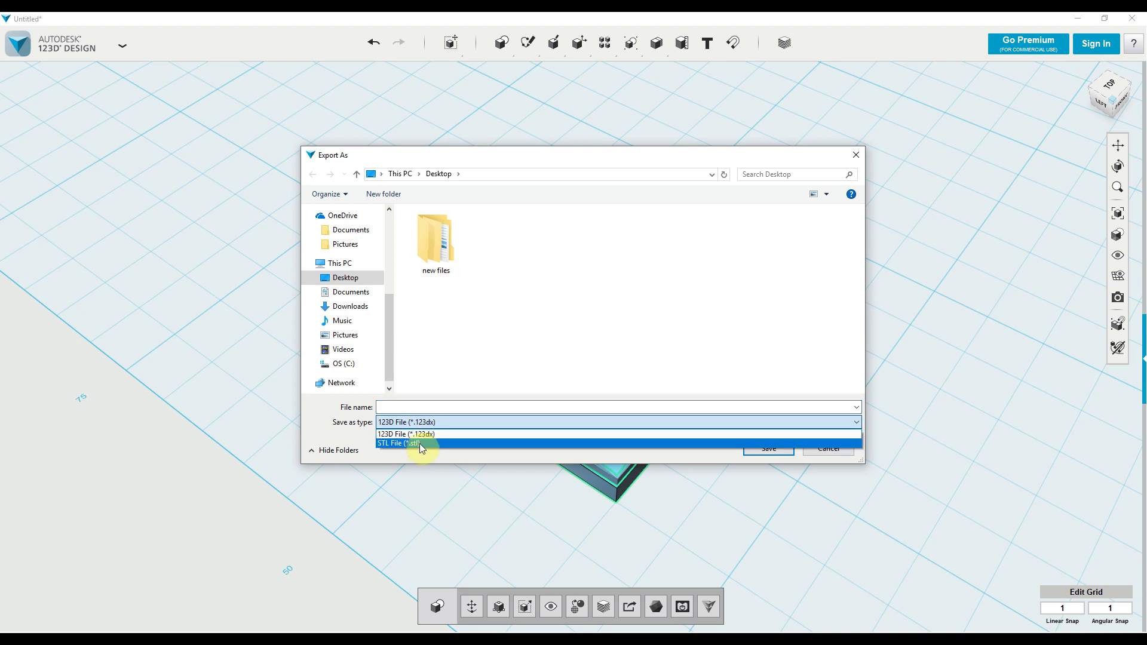
{"action": "left_click", "coordinate": [422, 444]}
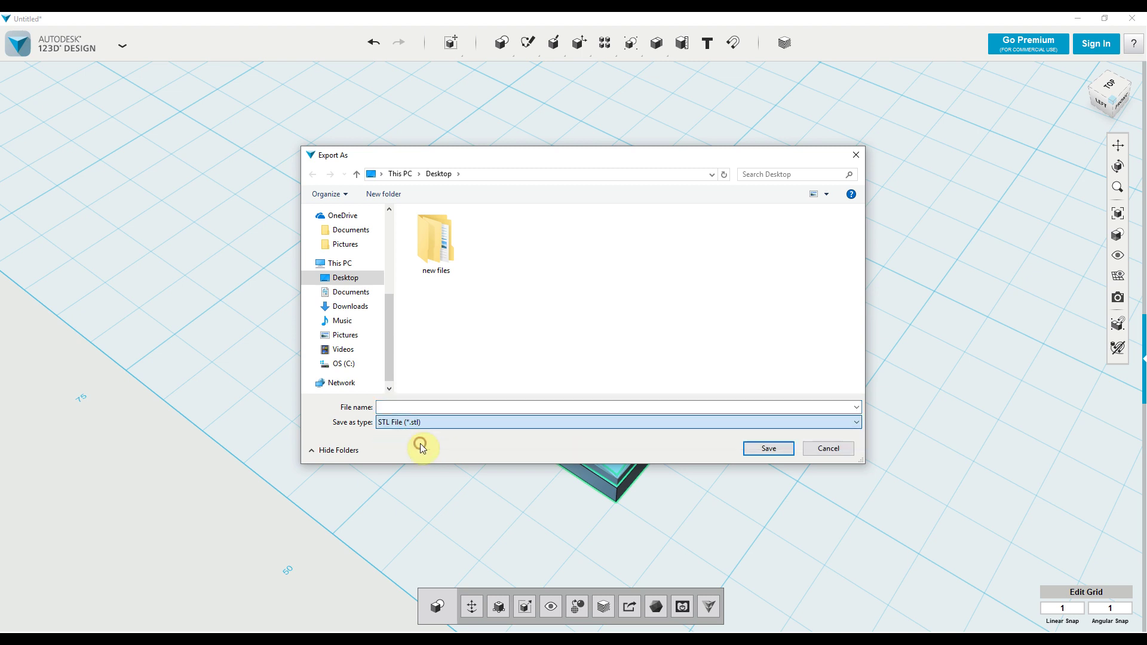
{"action": "left_click", "coordinate": [396, 408]}
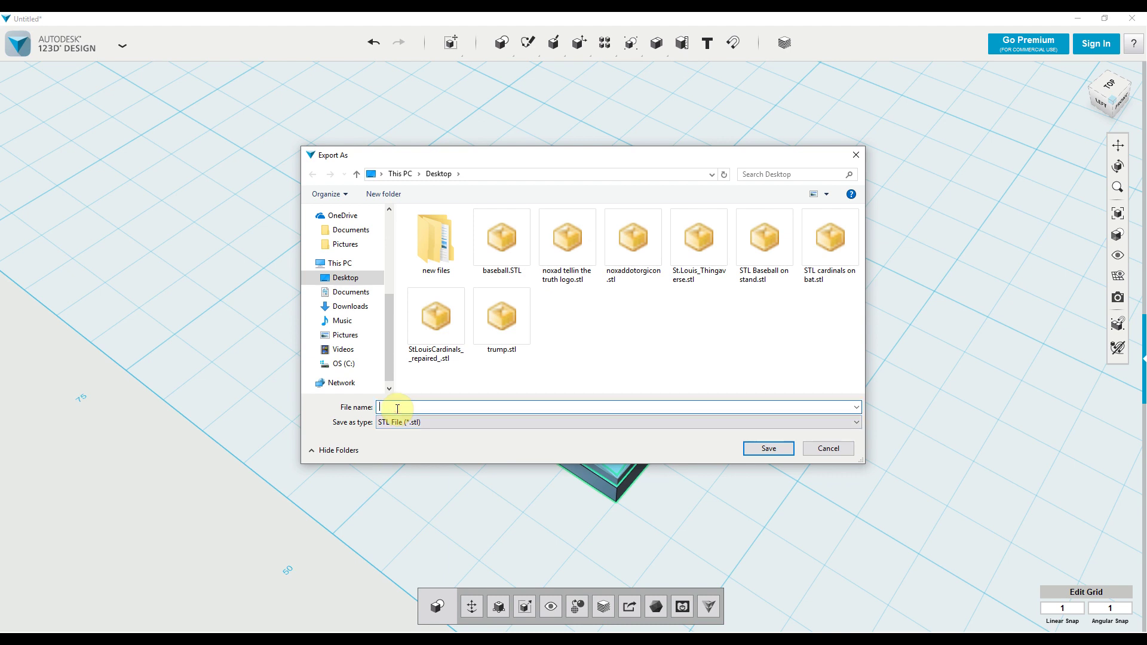
{"action": "type", "text": "TEST FOR YOUTUBE VIDEO"}
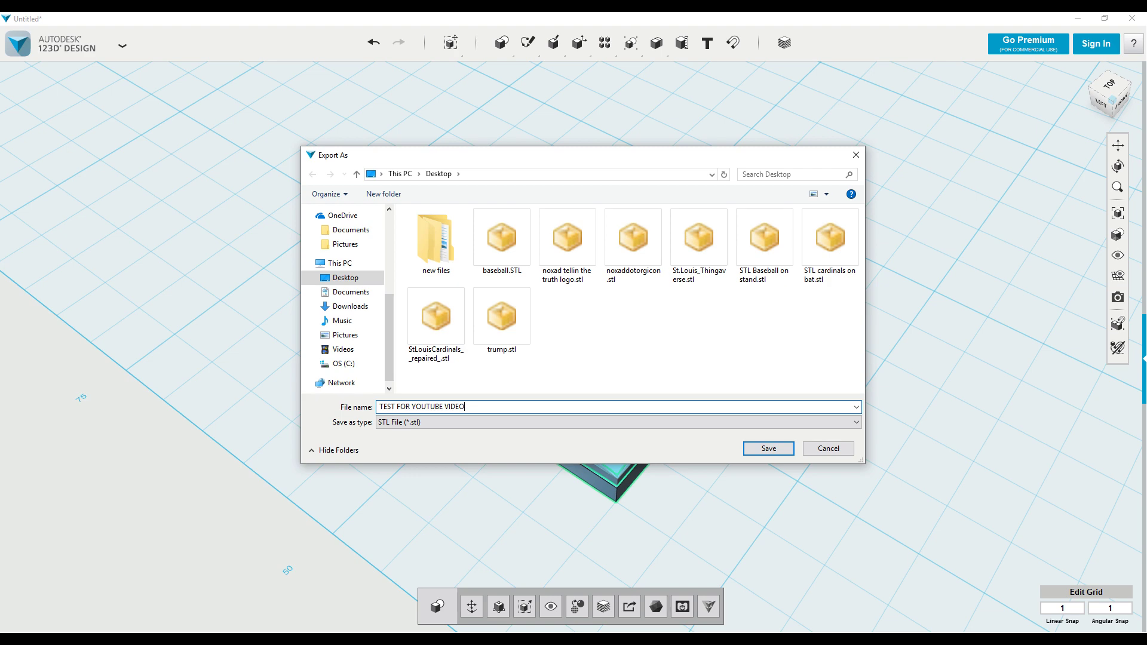
{"action": "left_click", "coordinate": [769, 449]}
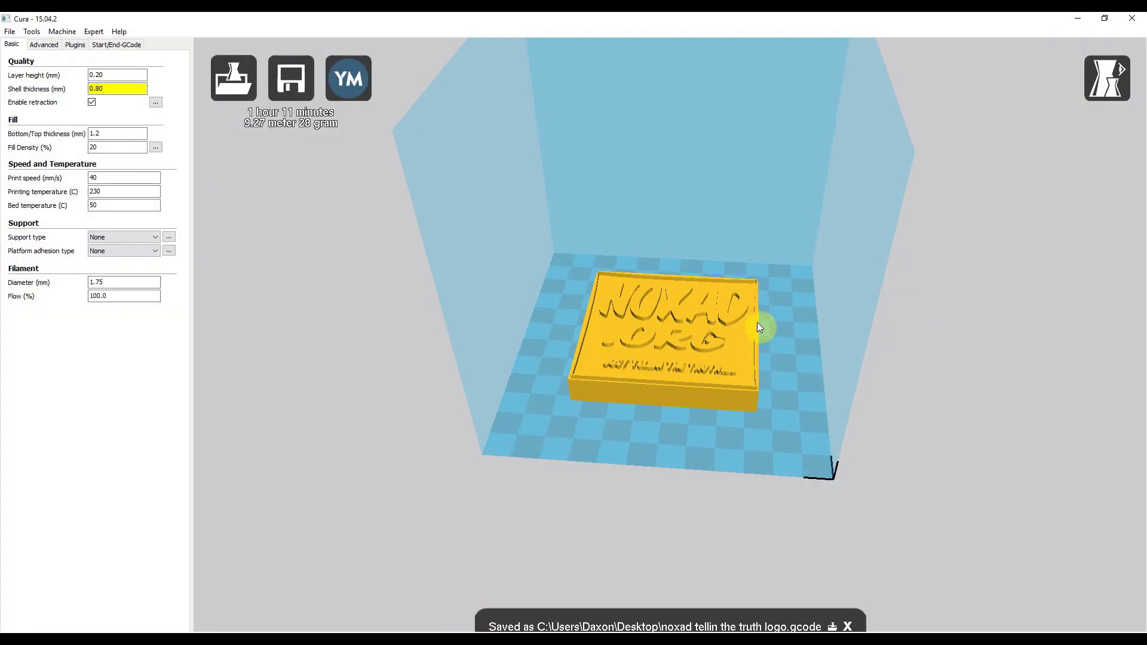
Step: Delete the old model in Cura and load TEST FOR YOUTUBE VIDEO.stl onto the build plate
{"action": "left_click", "coordinate": [692, 350]}
{"action": "key", "text": "Delete"}
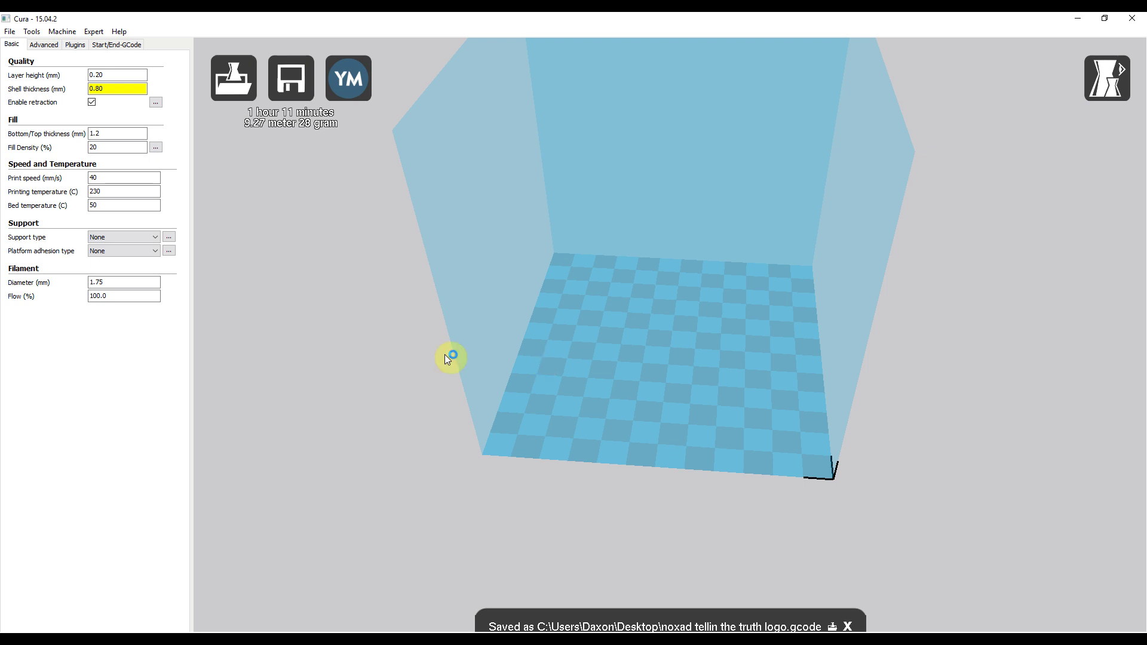
{"action": "left_click", "coordinate": [11, 32]}
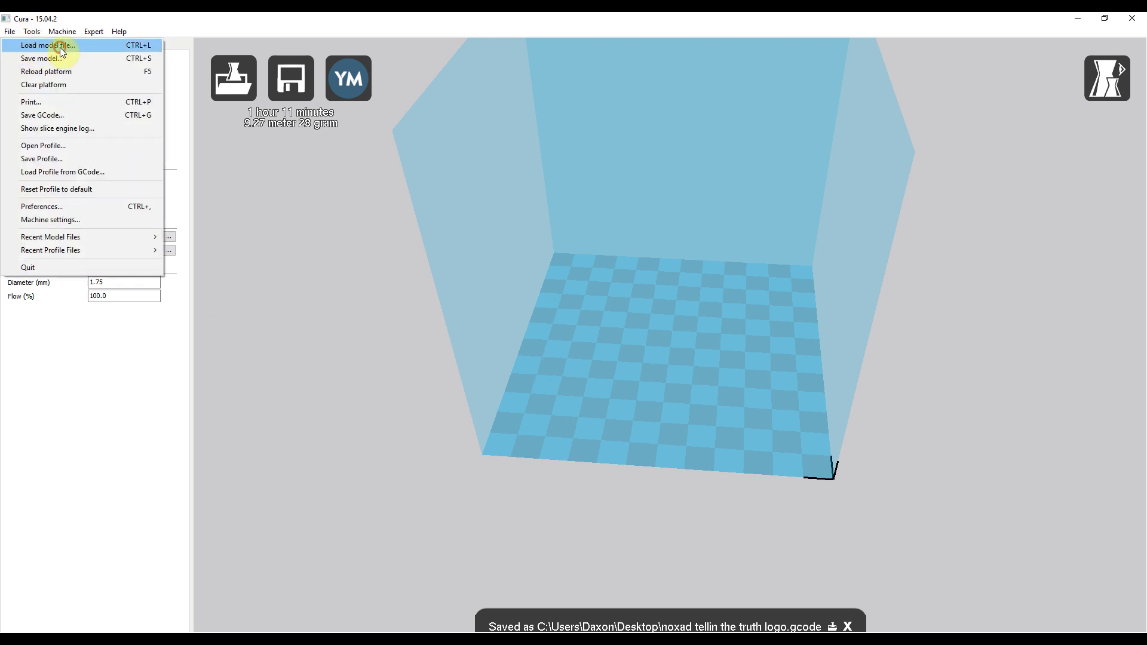
{"action": "left_click", "coordinate": [62, 49]}
{"action": "left_click_drag", "start_coordinate": [865, 251], "coordinate": [861, 271]}
{"action": "left_click", "coordinate": [754, 294]}
{"action": "left_click", "coordinate": [754, 292]}
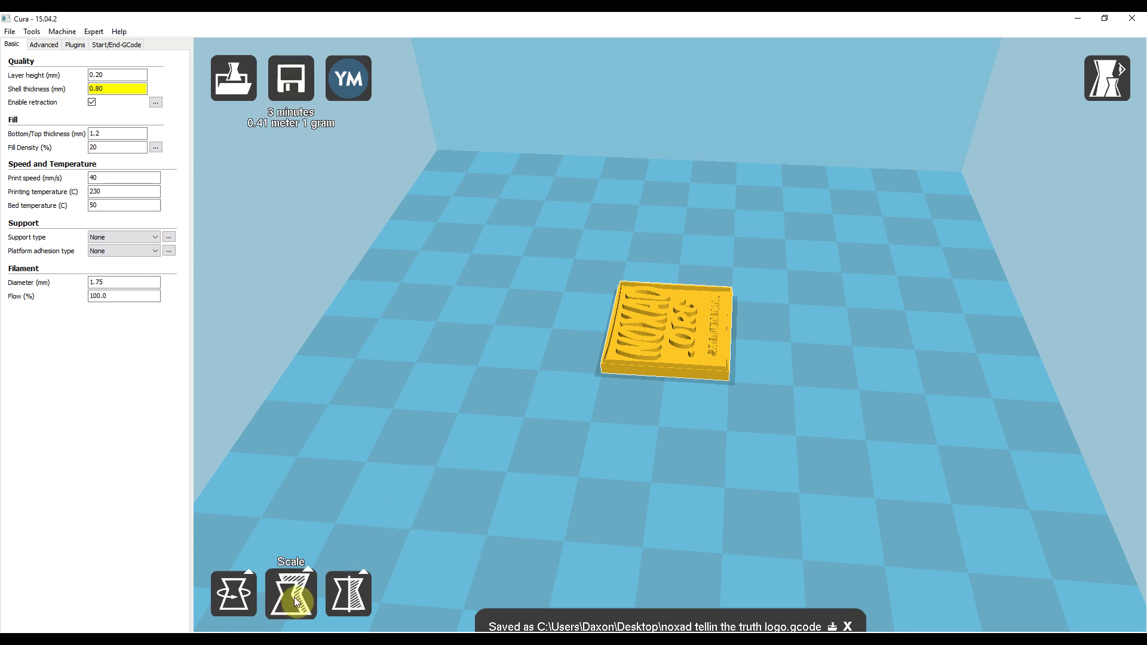
Step: Rotate the plate 90° so its text reads normally
{"action": "left_click", "coordinate": [247, 600]}
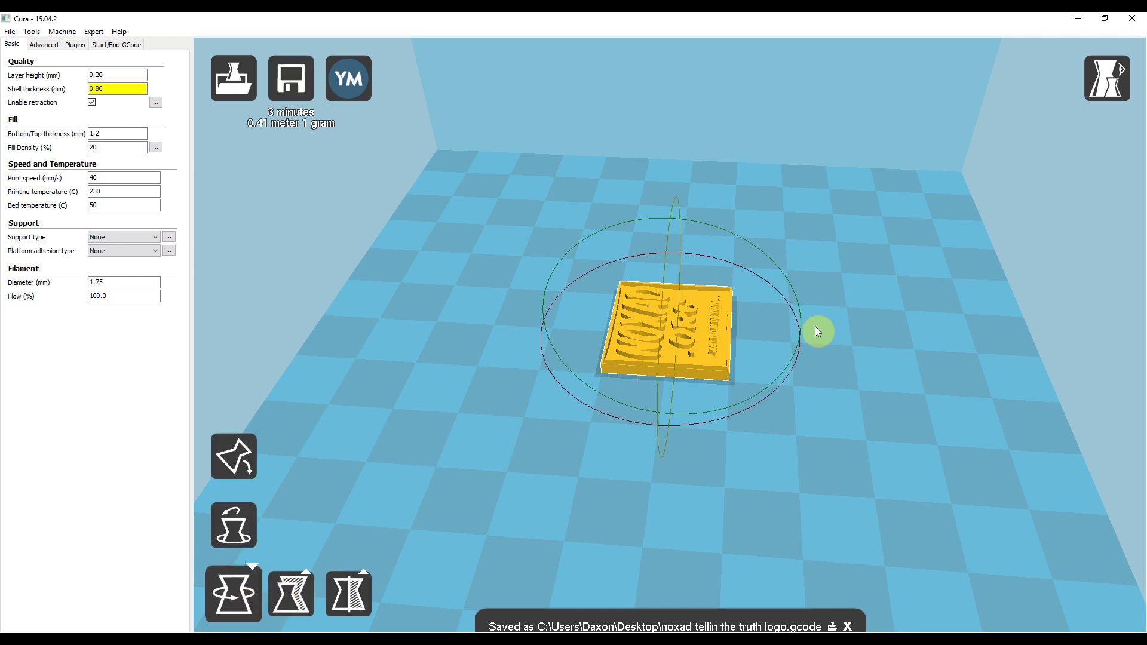
{"action": "left_click_drag", "start_coordinate": [795, 375], "coordinate": [573, 454]}
{"action": "scroll", "coordinate": [580, 454], "scroll_direction": "up", "scroll_amount": 2}
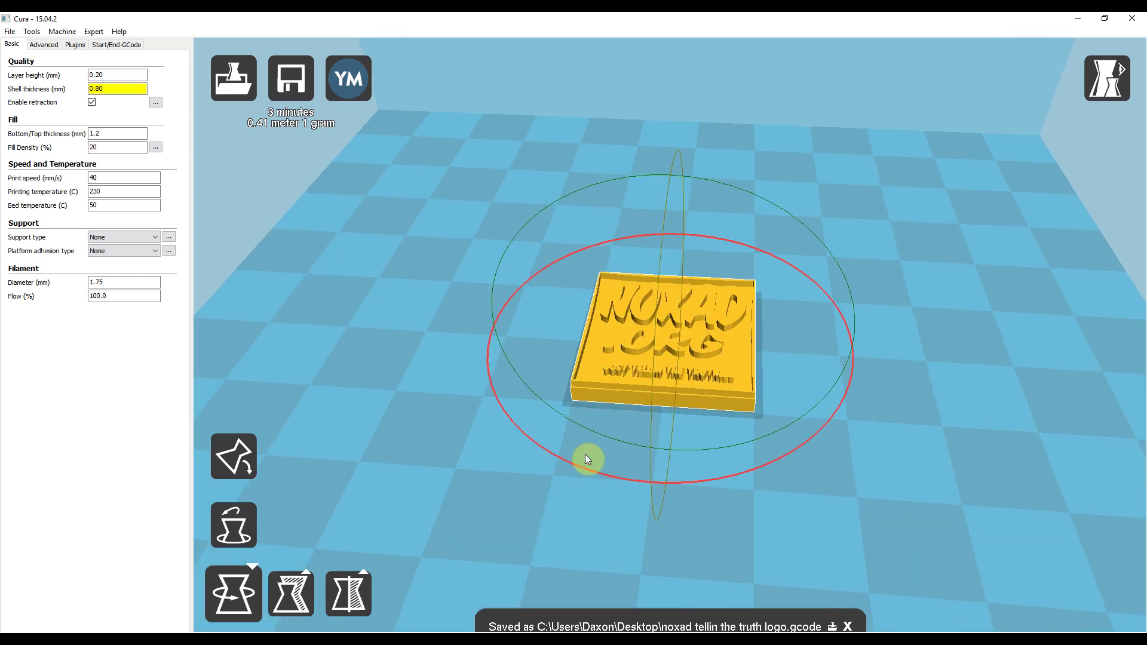
{"action": "left_click", "coordinate": [467, 505]}
Step: Scale the plate uniformly to about 106 × 106 × 15.4 mm
{"action": "left_click", "coordinate": [689, 346]}
{"action": "left_click", "coordinate": [285, 611]}
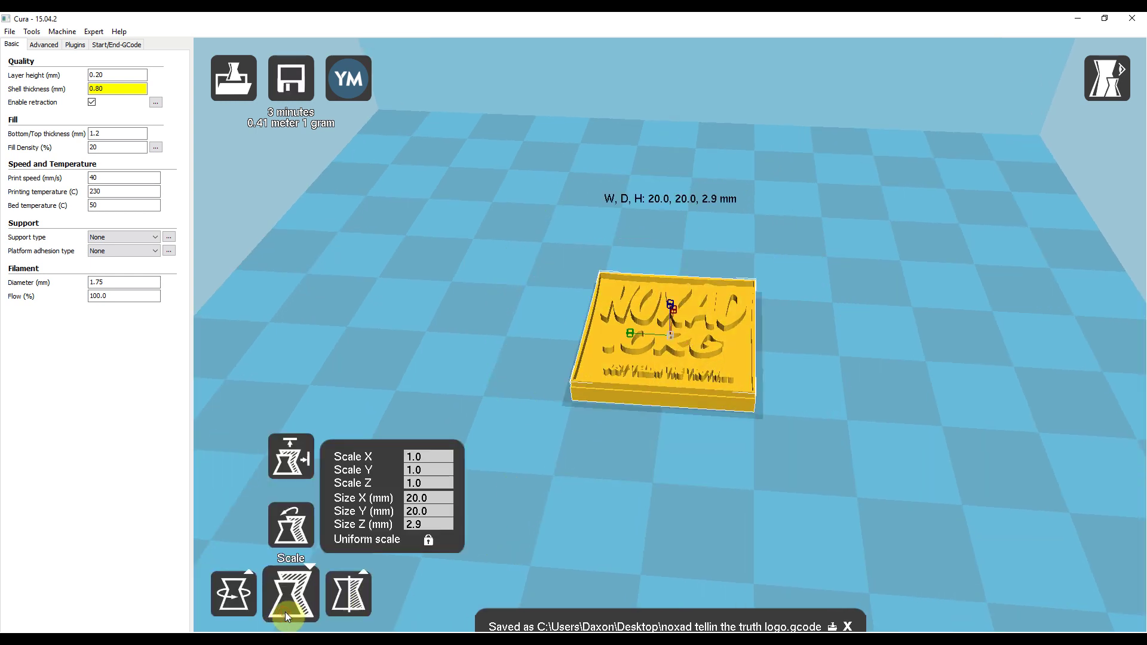
{"action": "left_click_drag", "start_coordinate": [671, 306], "coordinate": [672, 270]}
{"action": "scroll", "coordinate": [633, 322], "scroll_direction": "down", "scroll_amount": 3}
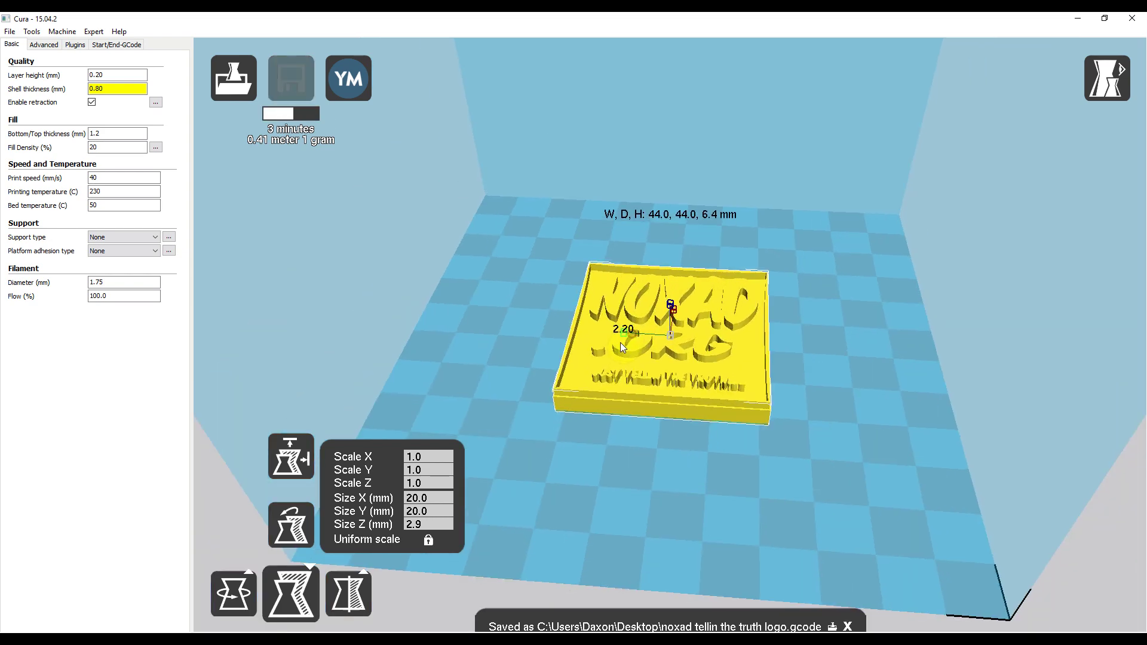
{"action": "left_click_drag", "start_coordinate": [620, 342], "coordinate": [566, 374]}
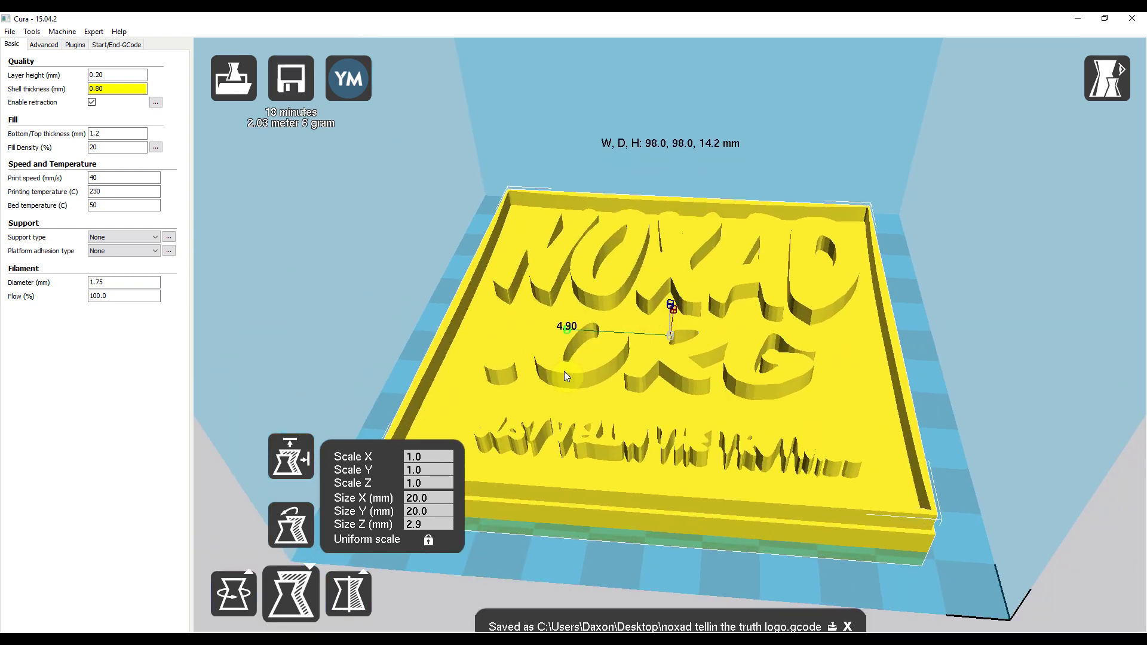
{"action": "left_click_drag", "start_coordinate": [564, 371], "coordinate": [559, 372]}
{"action": "scroll", "coordinate": [560, 372], "scroll_direction": "down", "scroll_amount": 5}
{"action": "left_click_drag", "start_coordinate": [629, 335], "coordinate": [621, 335]}
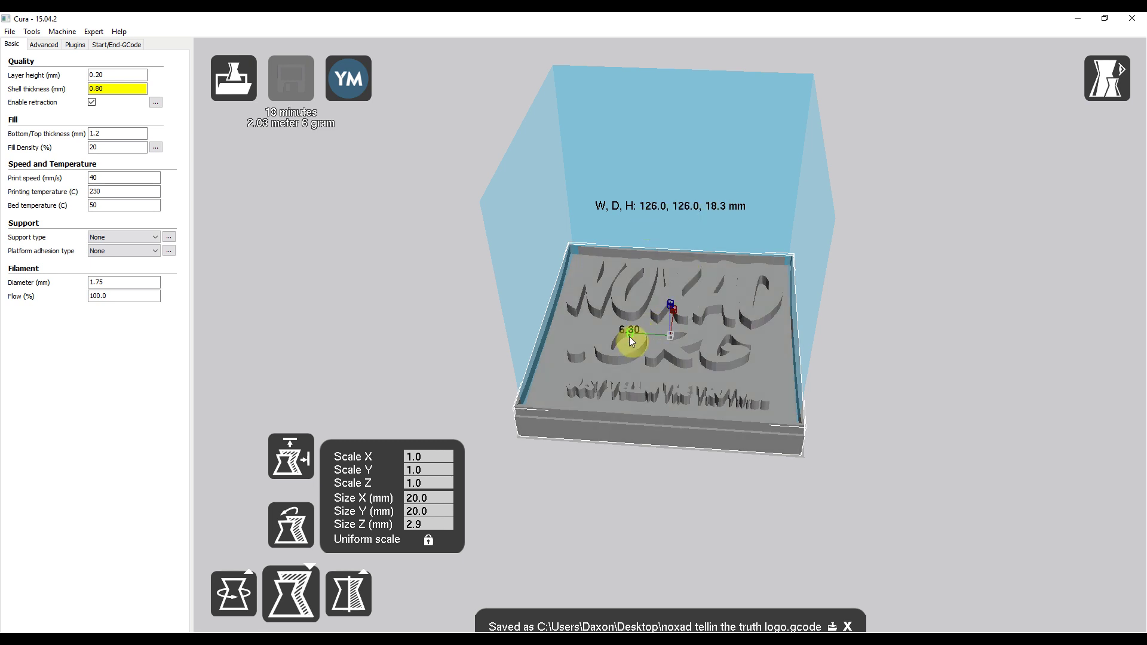
{"action": "left_click_drag", "start_coordinate": [629, 336], "coordinate": [633, 336]}
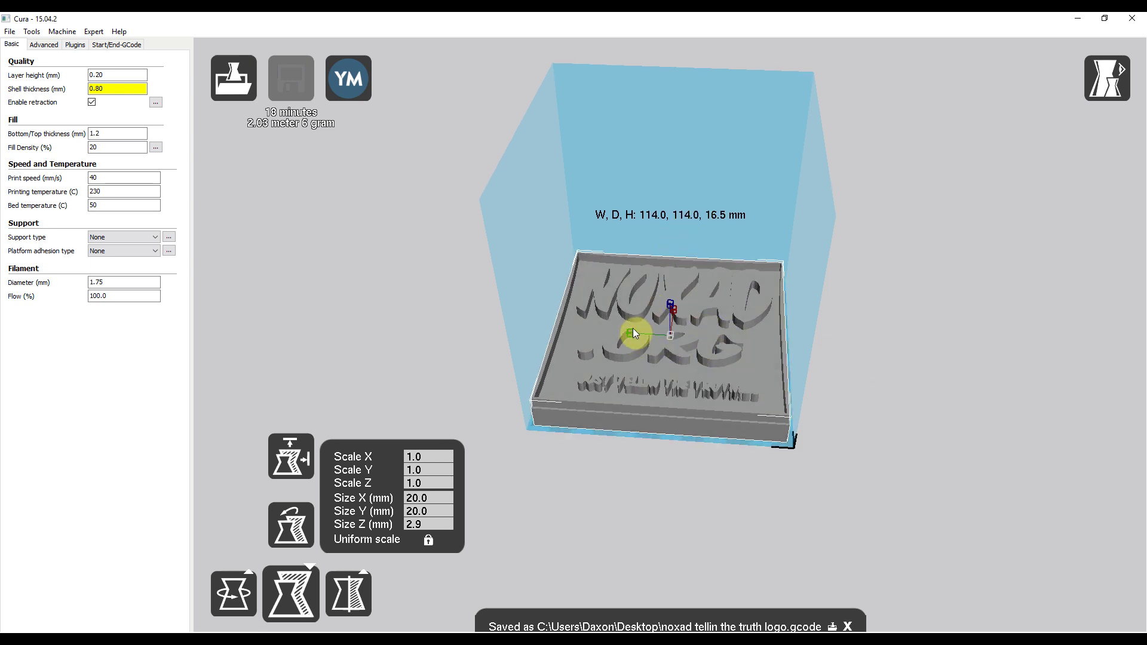
{"action": "mouse_move", "coordinate": [631, 335]}
{"action": "left_click_drag", "start_coordinate": [629, 333], "coordinate": [633, 334]}
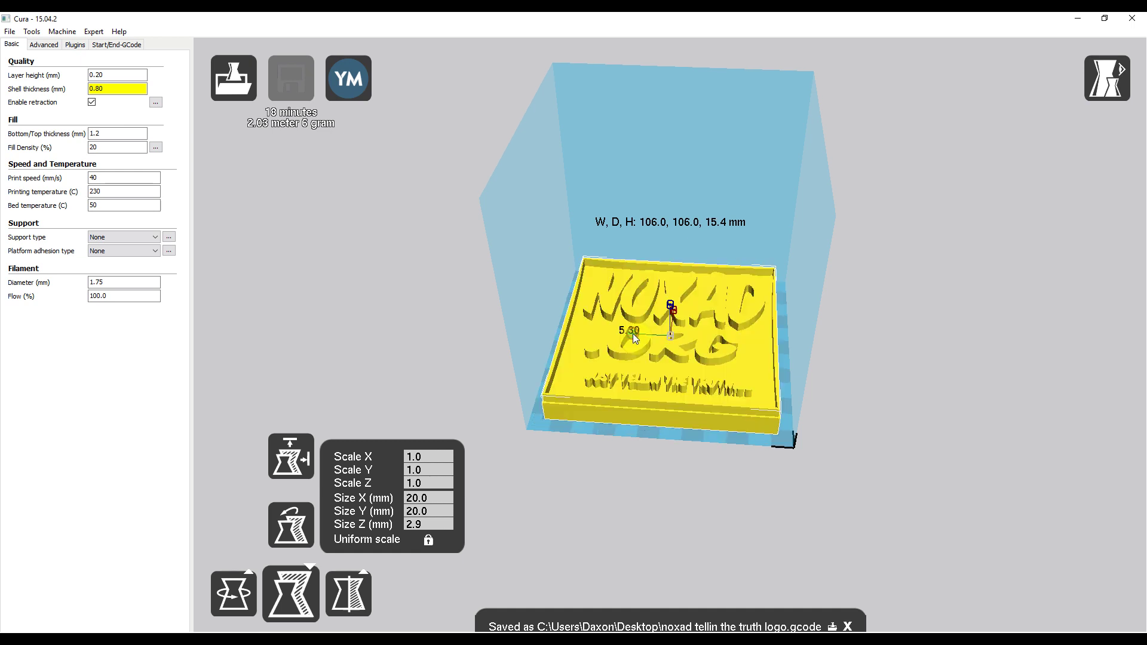
{"action": "left_click", "coordinate": [909, 317]}
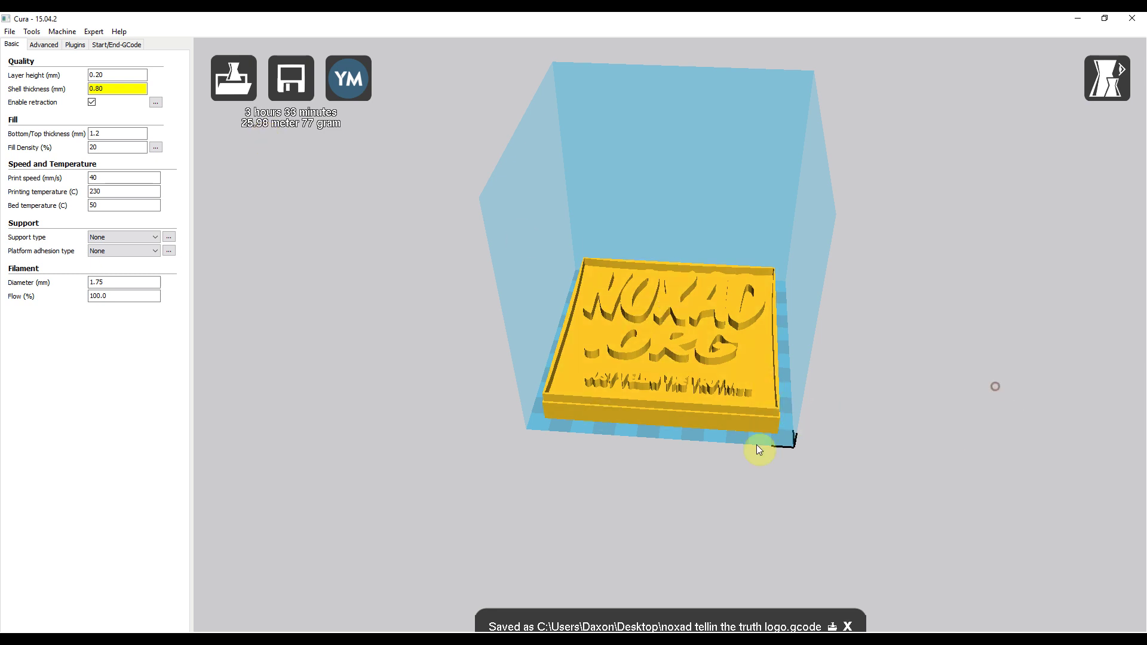
Step: Cancel Cura's Save GCode toolpath dialog and return to the NOXAD.ORG plaque in 123D Design
{"action": "left_click", "coordinate": [9, 31]}
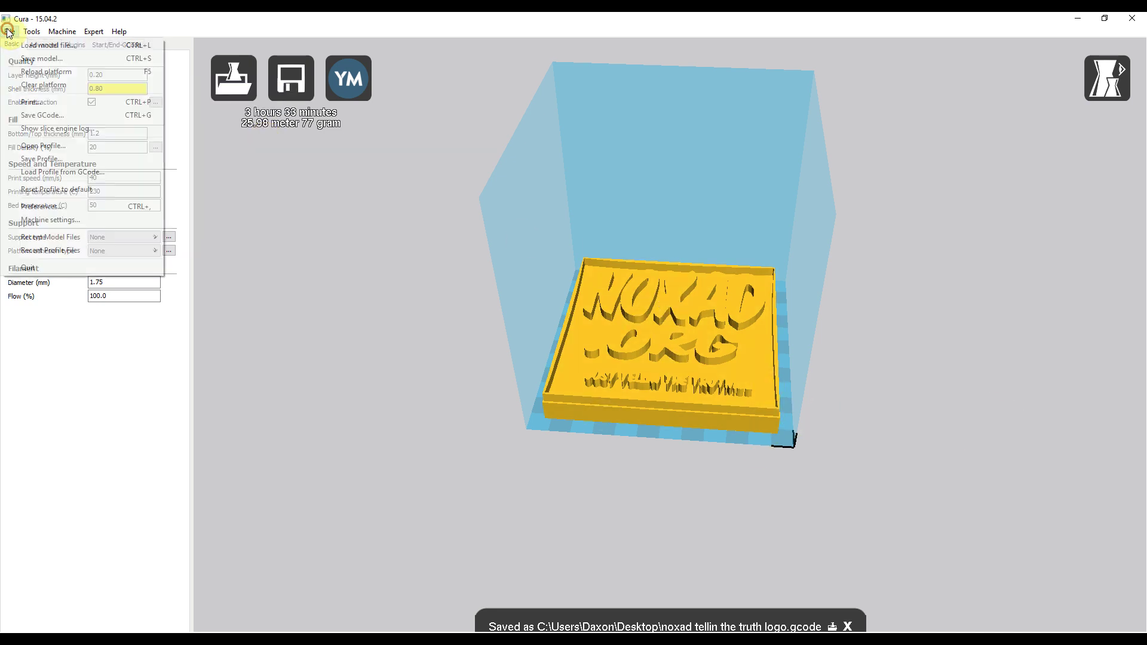
{"action": "left_click", "coordinate": [72, 115]}
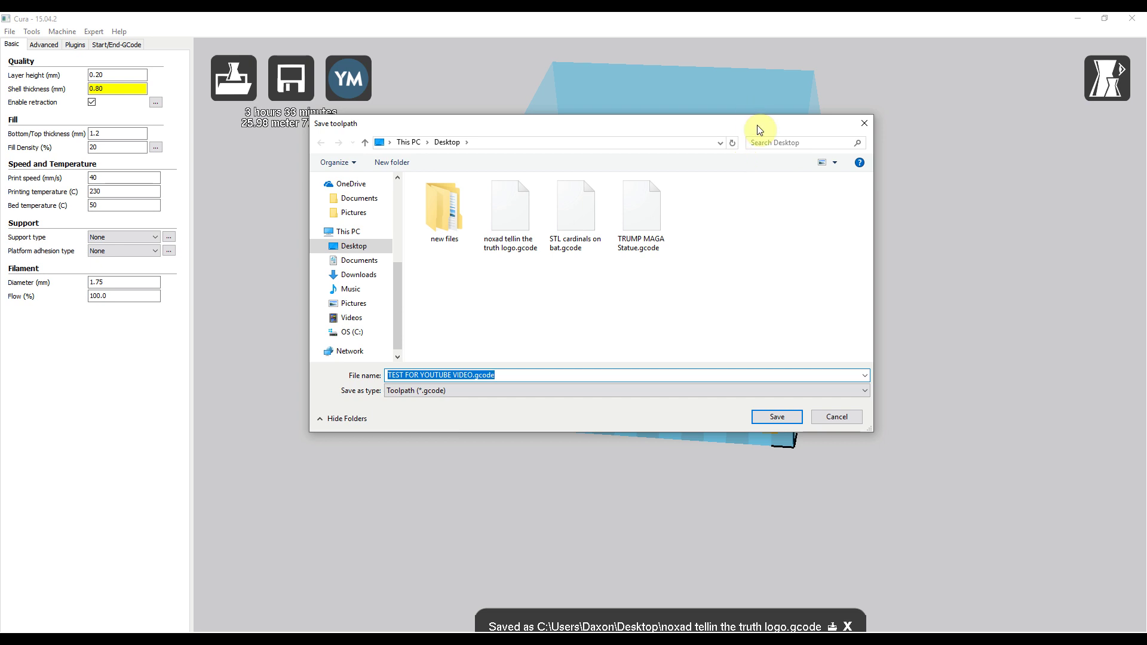
{"action": "left_click", "coordinate": [860, 123]}
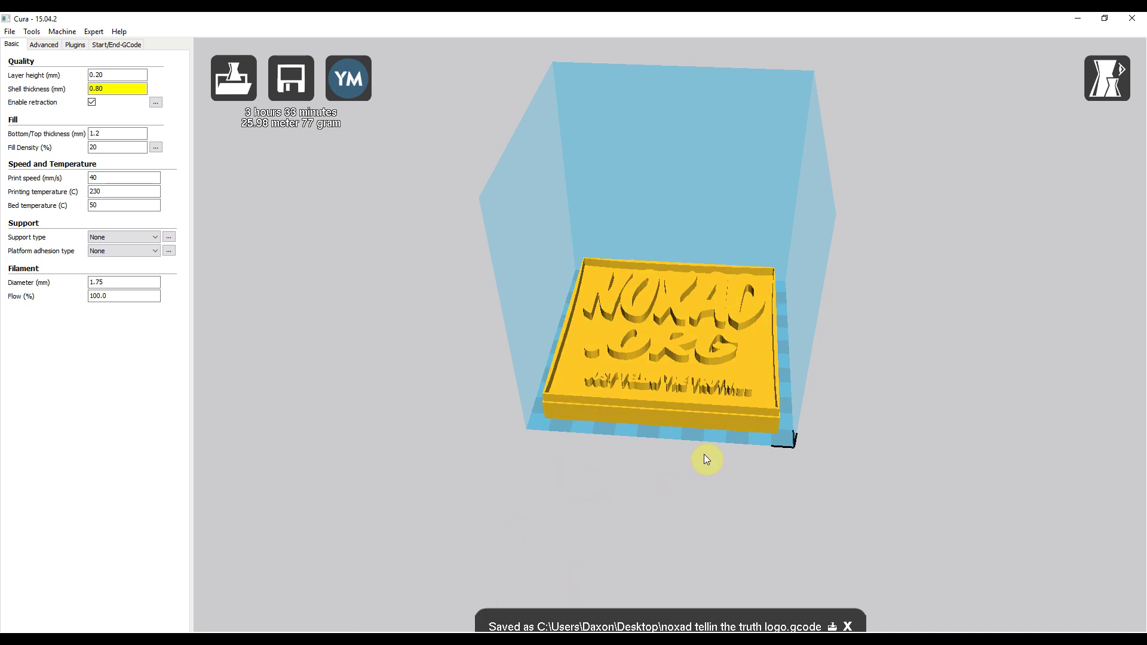
{"action": "left_click", "coordinate": [704, 638]}
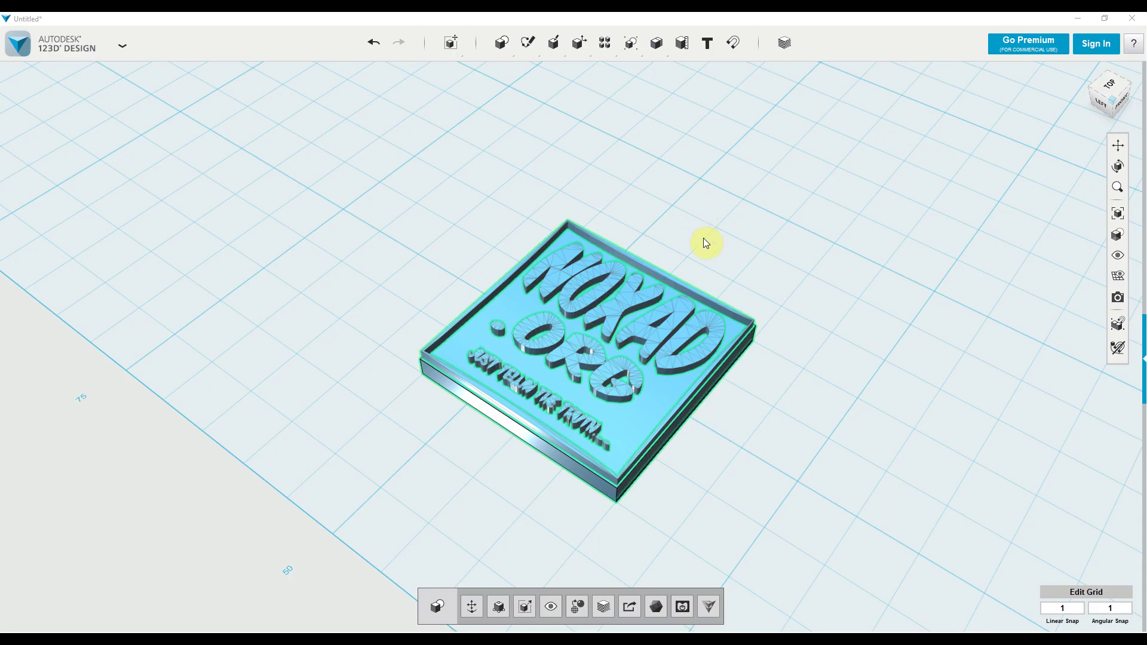
{"action": "right_click_drag", "start_coordinate": [835, 254], "coordinate": [857, 342]}
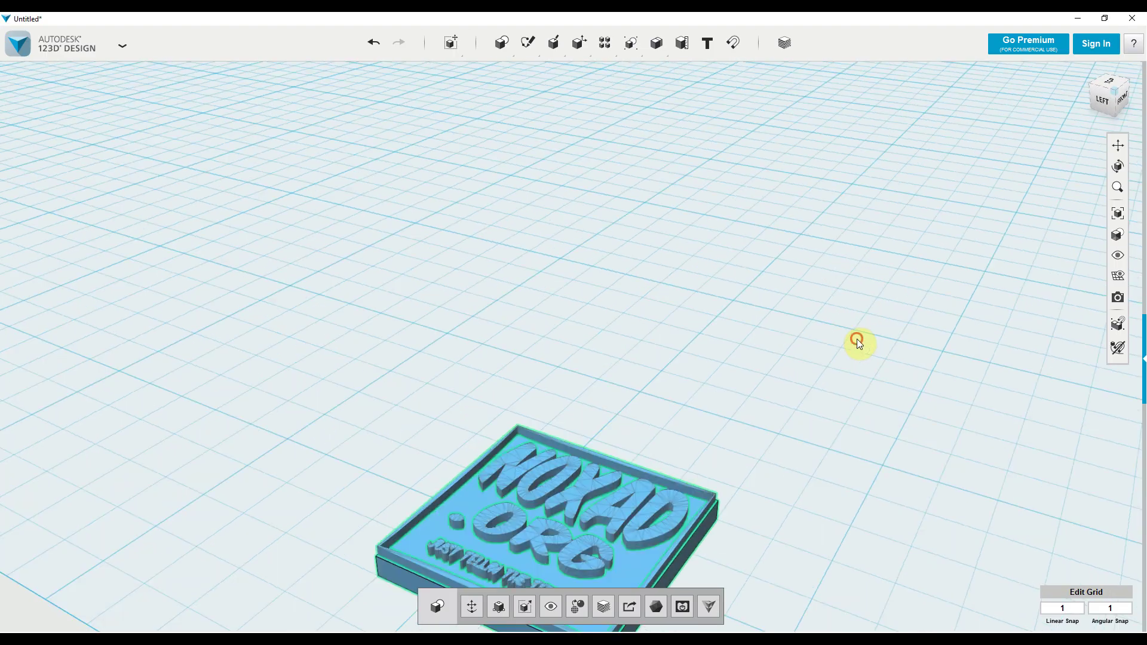
{"action": "left_click", "coordinate": [857, 339]}
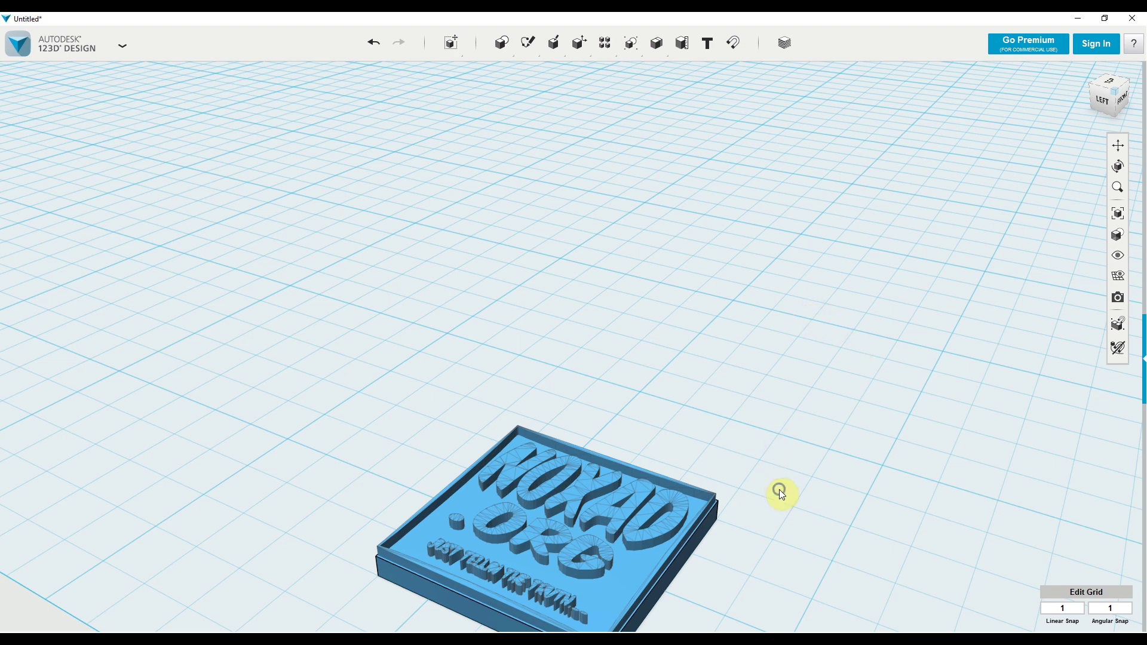
{"action": "right_click_drag", "start_coordinate": [778, 485], "coordinate": [784, 505]}
{"action": "left_click", "coordinate": [536, 359]}
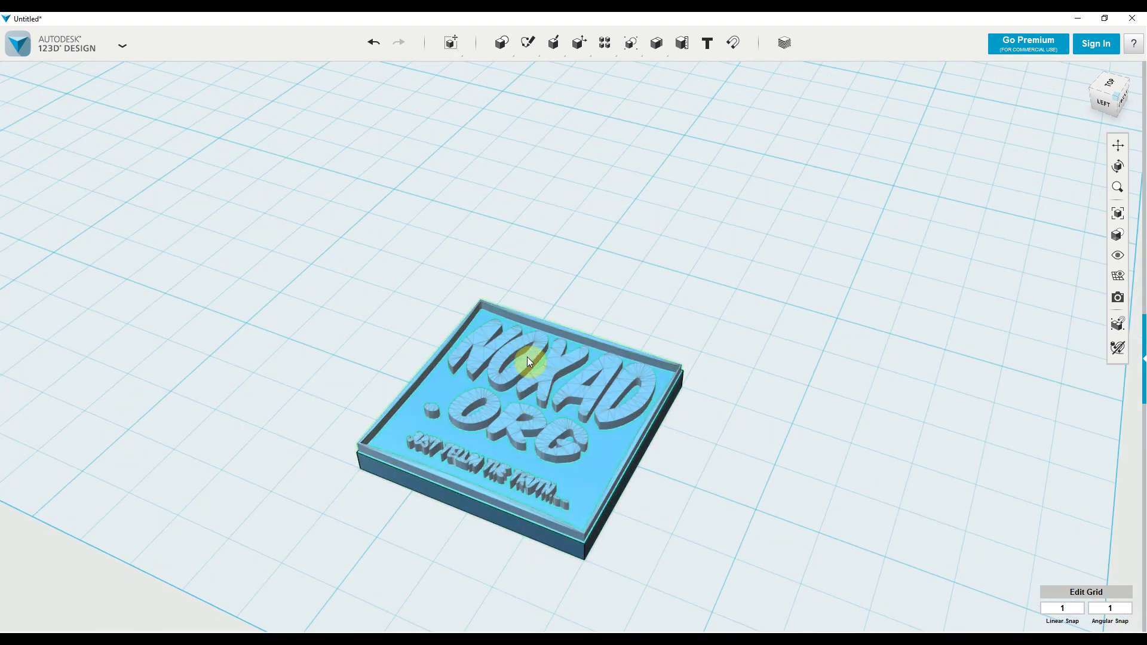